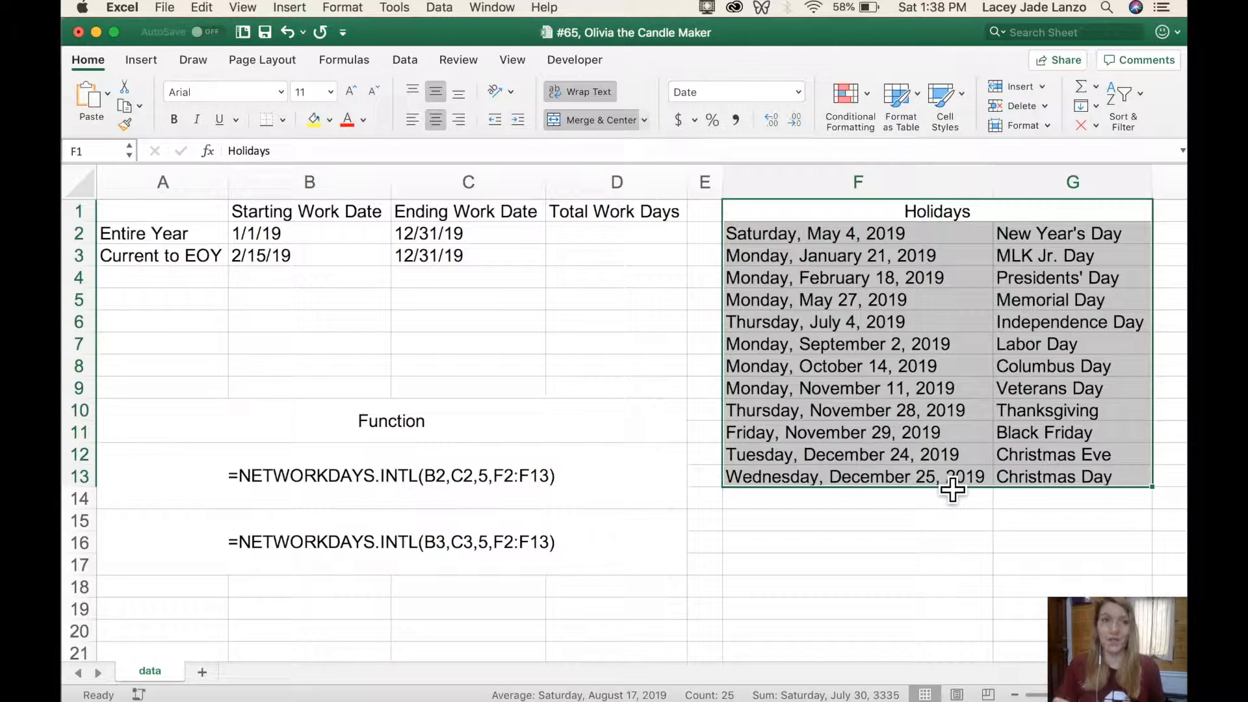
Examine the work date table, including both rows' starting and ending dates and the Total Work Days cells D2 and D3
{"action": "left_click_drag", "start_coordinate": [195, 211], "coordinate": [625, 283]}
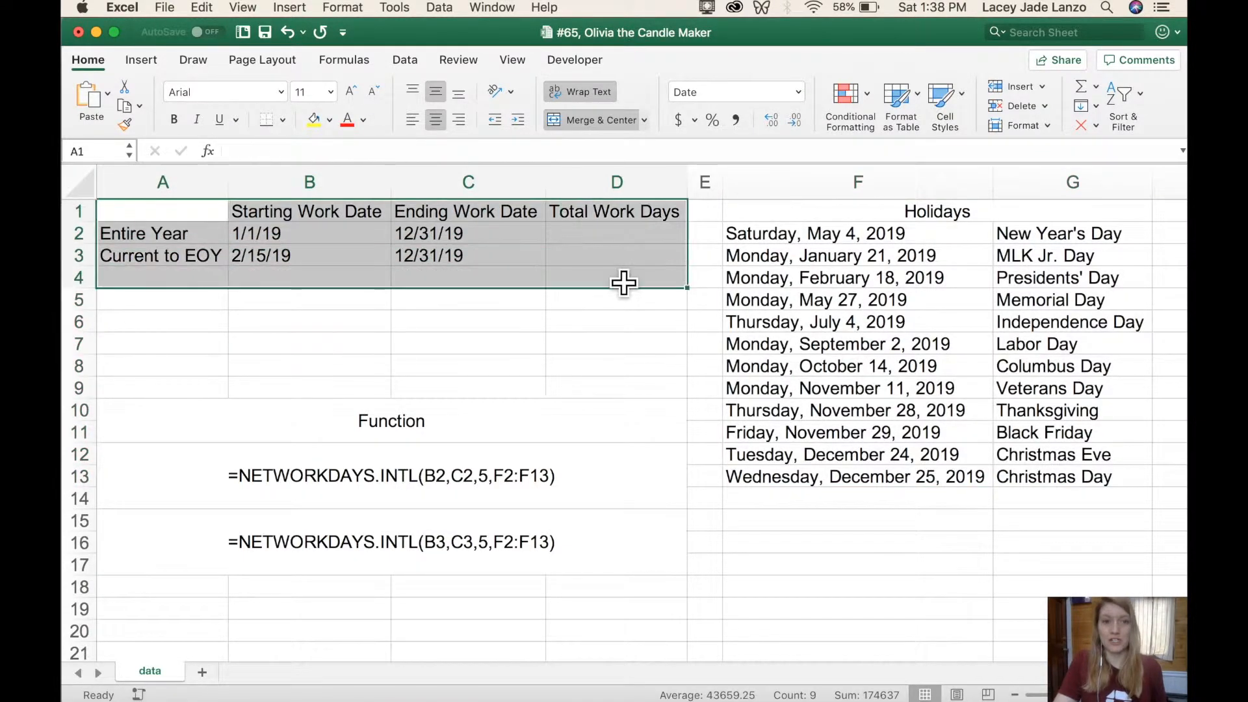
{"action": "left_click", "coordinate": [362, 216]}
{"action": "key", "text": "Down"}
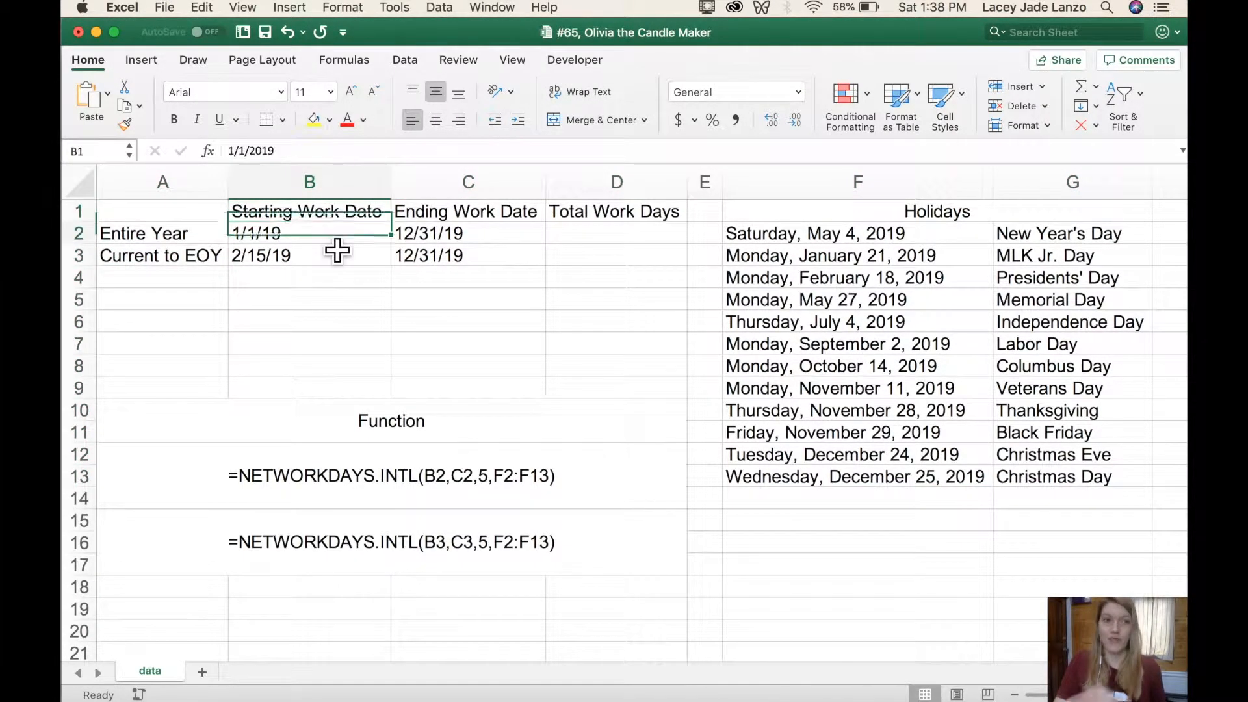
{"action": "left_click_drag", "start_coordinate": [449, 212], "coordinate": [437, 241]}
{"action": "left_click", "coordinate": [436, 241]}
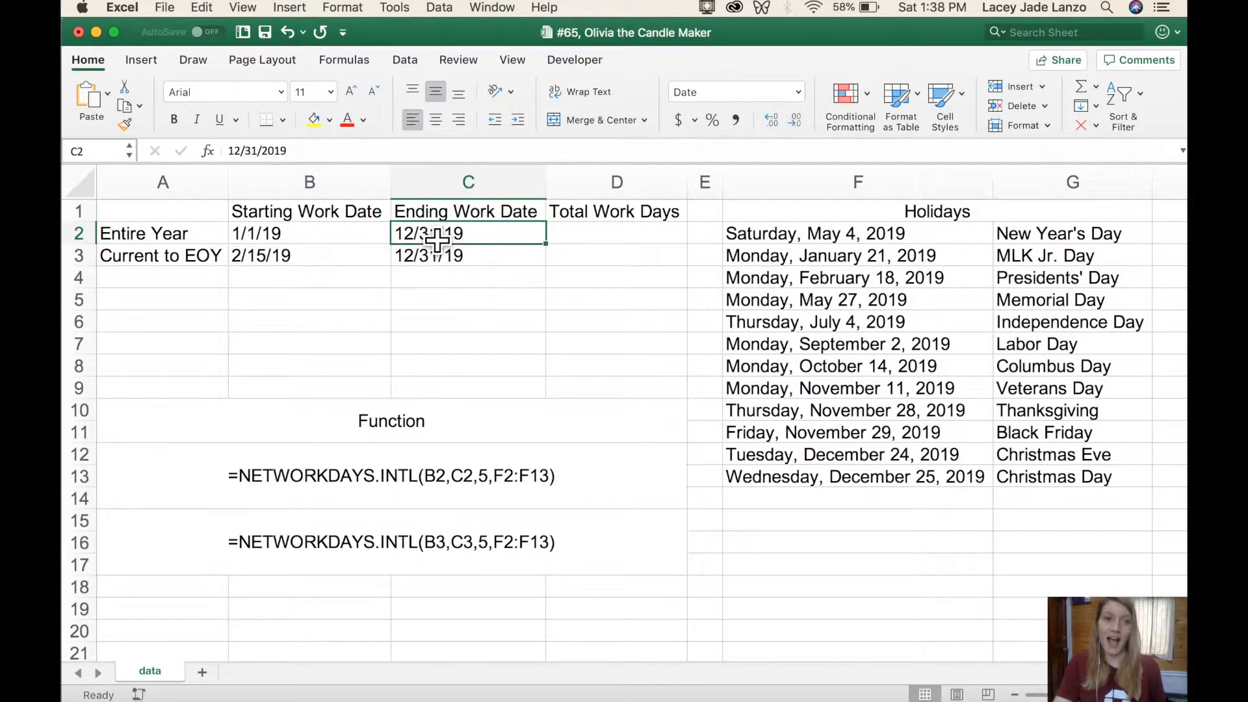
{"action": "left_click", "coordinate": [303, 263]}
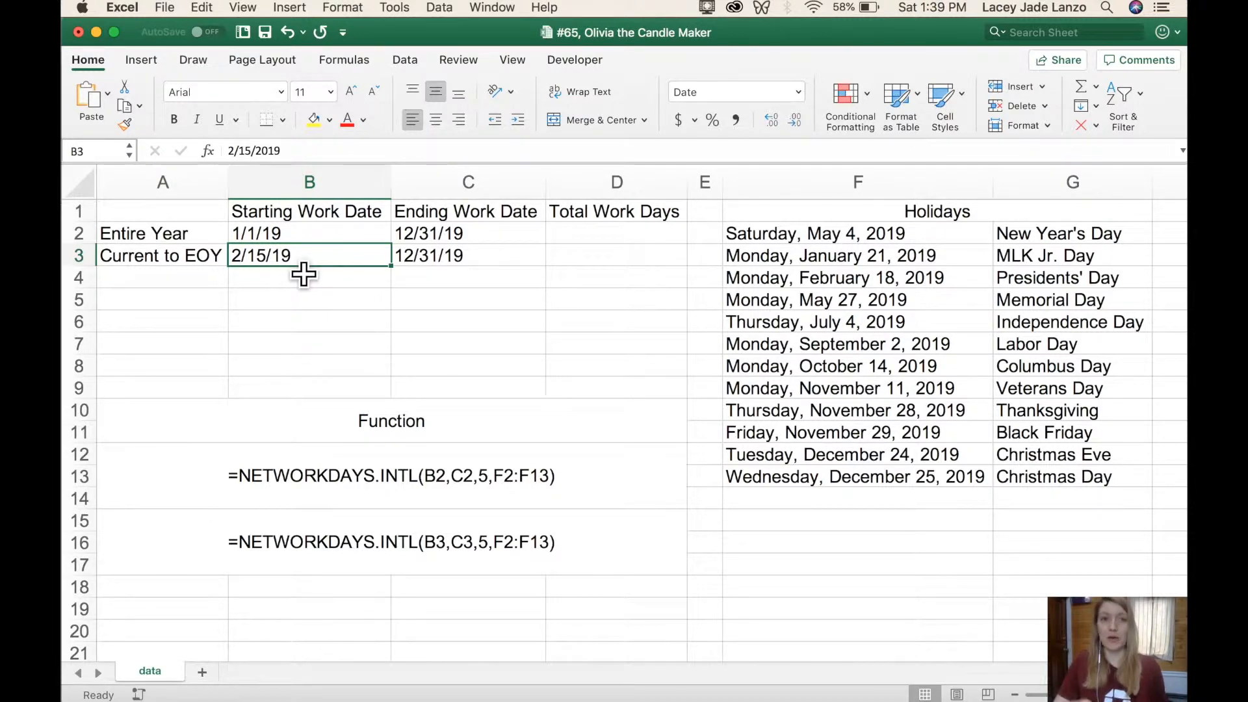
{"action": "left_click", "coordinate": [414, 272]}
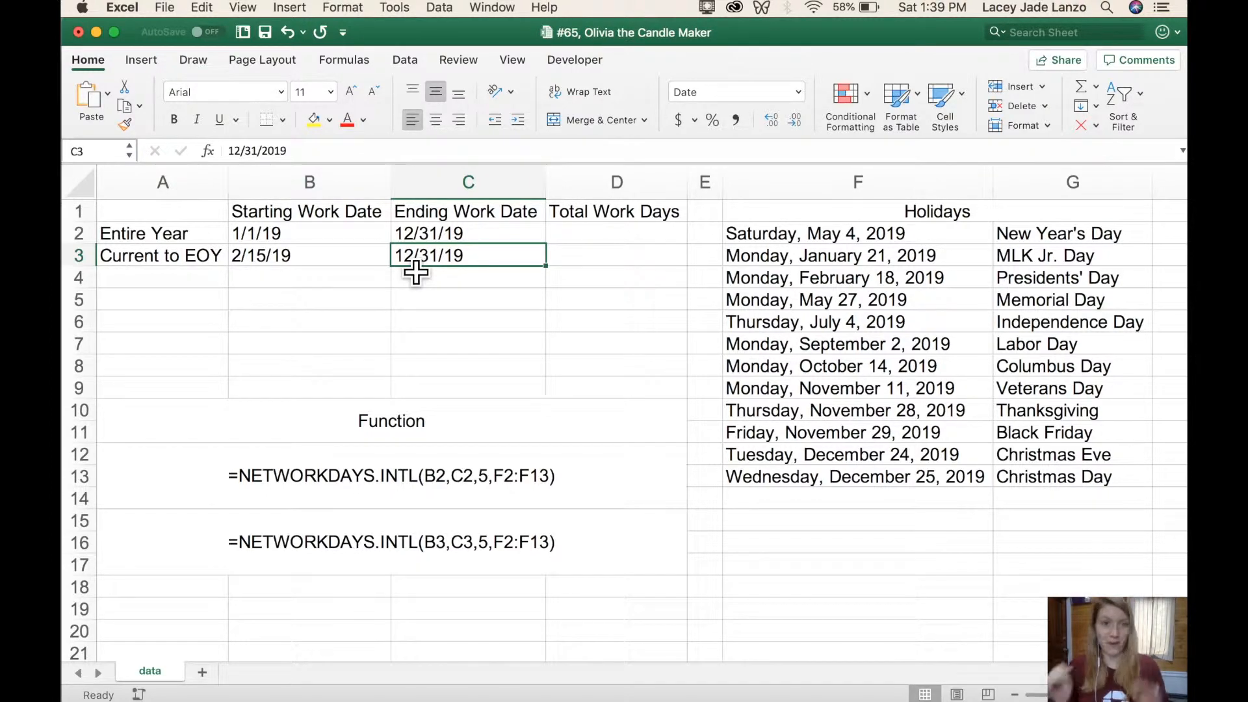
{"action": "left_click", "coordinate": [605, 245]}
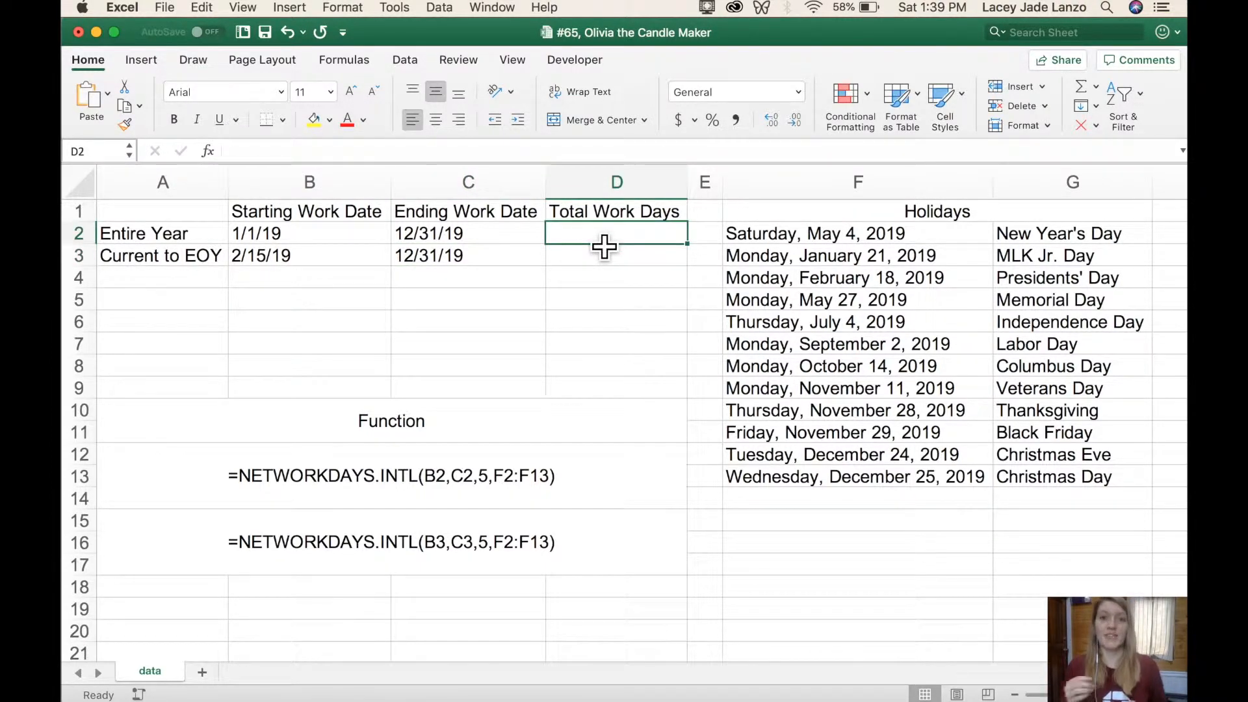
{"action": "key", "text": "Down"}
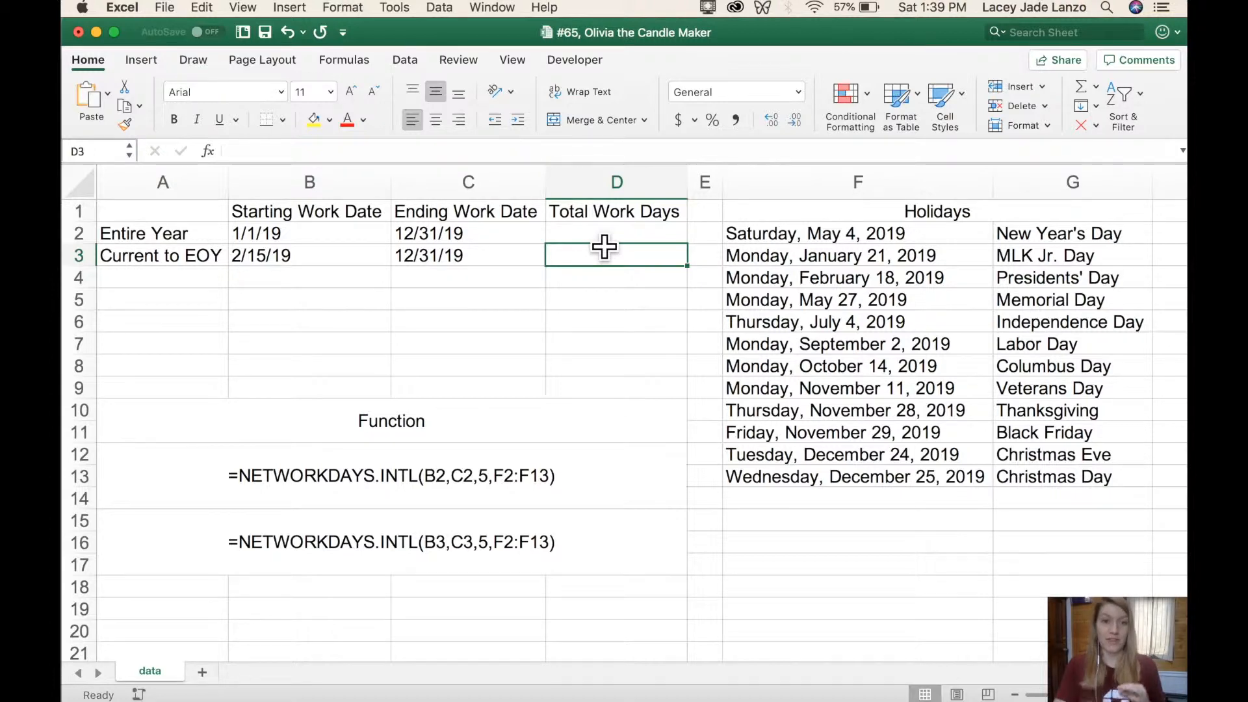
Examine the two sample NETWORKDAYS.INTL formulas under Function and the row labels they apply to
{"action": "left_click", "coordinate": [413, 504]}
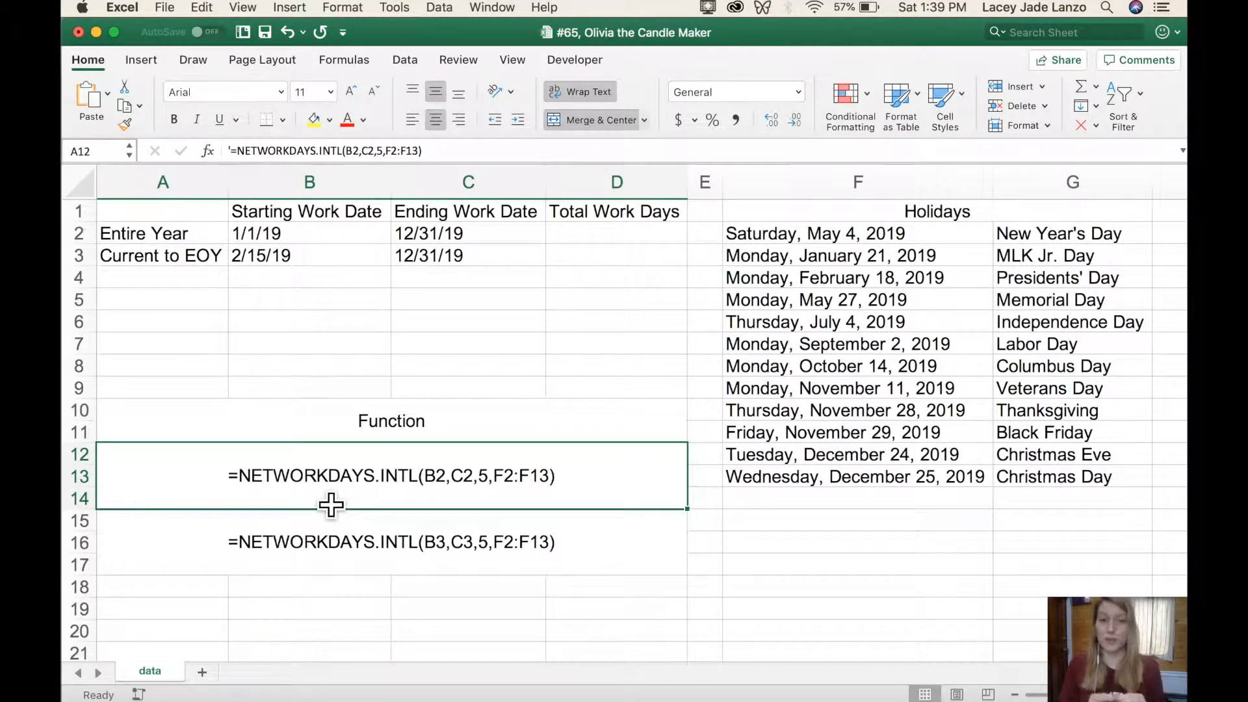
{"action": "left_click", "coordinate": [369, 537]}
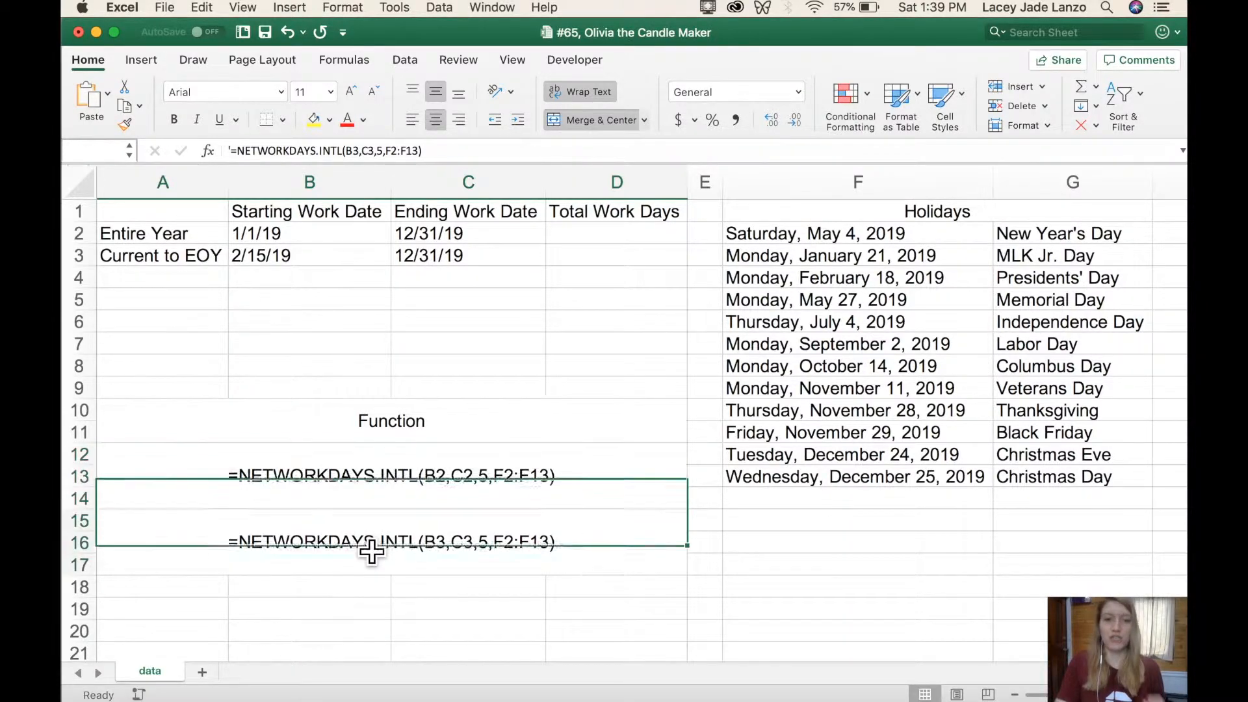
{"action": "left_click", "coordinate": [400, 493]}
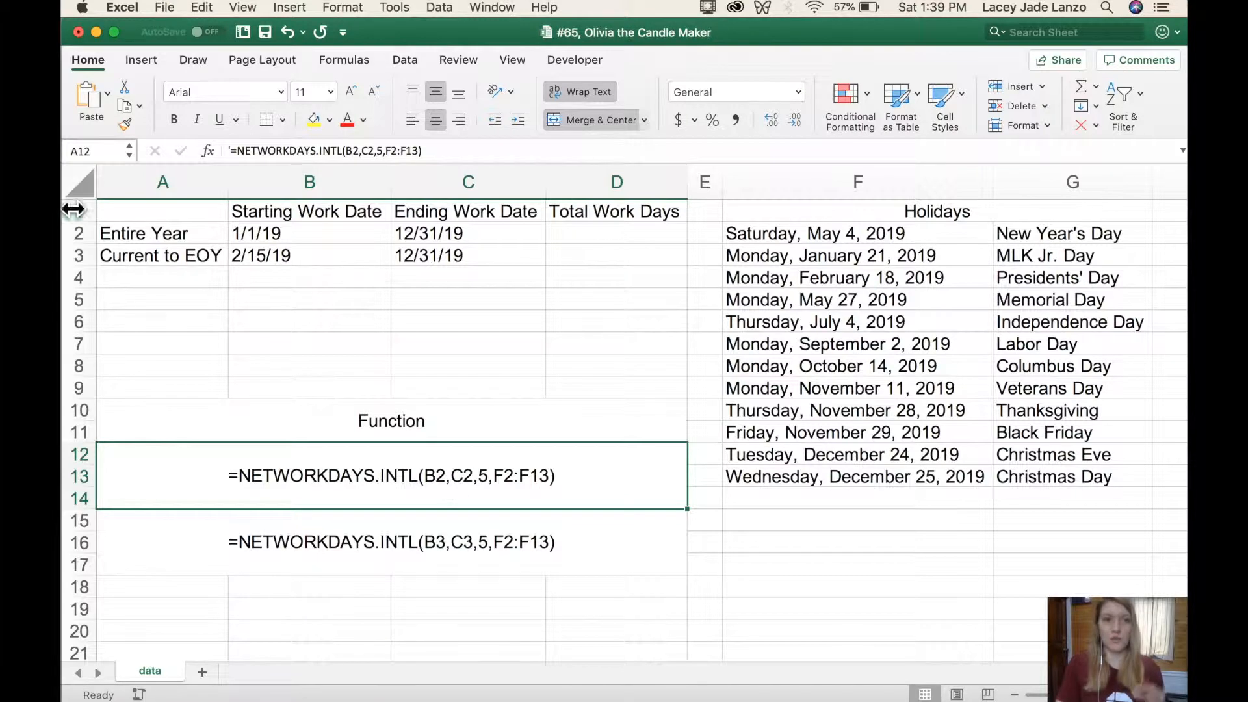
{"action": "left_click", "coordinate": [185, 242]}
{"action": "key", "text": "Down"}
{"action": "key", "text": "Down"}
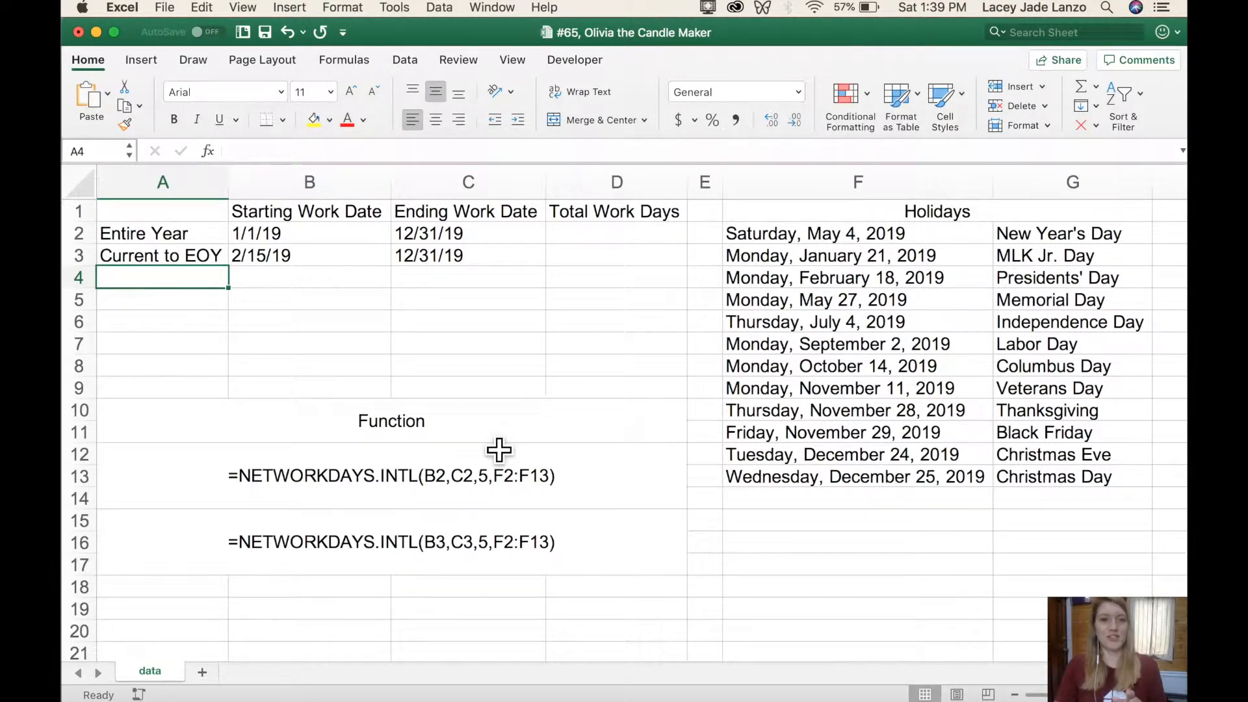
{"action": "left_click", "coordinate": [509, 479]}
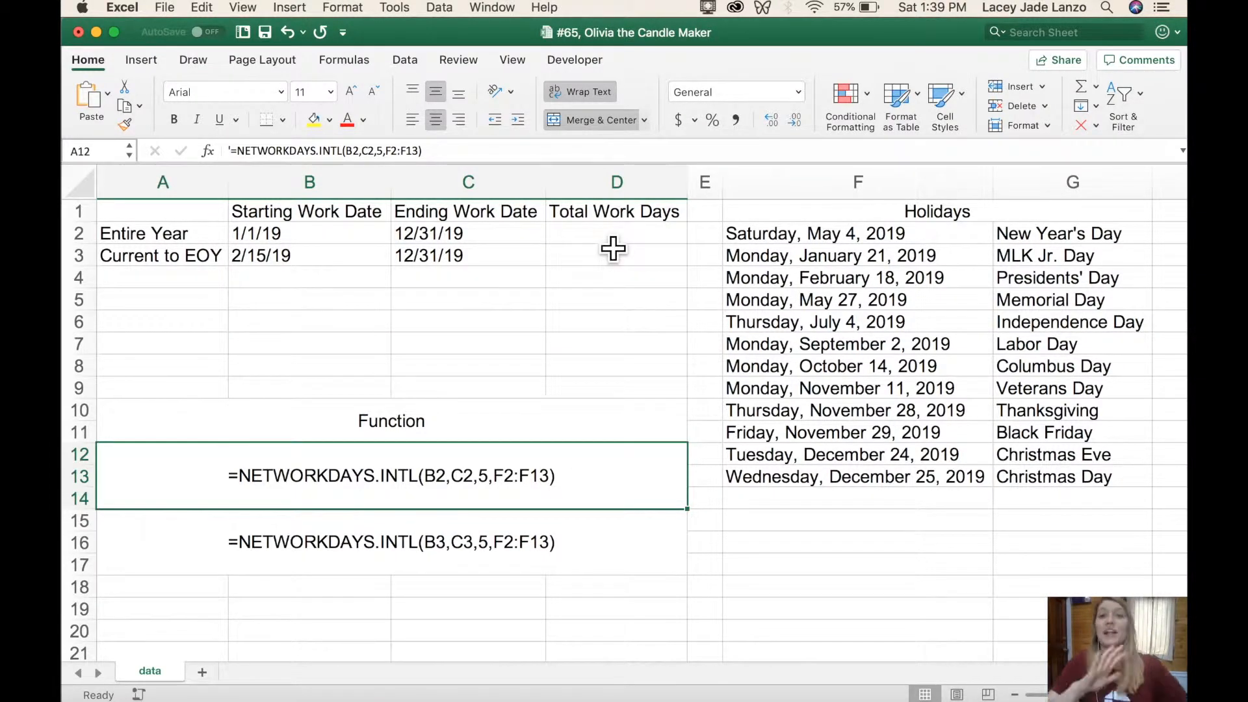
Start a NETWORKDAYS.INTL formula in D2 with B2 as the start date and C2 as the end date
{"action": "left_click", "coordinate": [613, 247]}
{"action": "type", "text": "="}
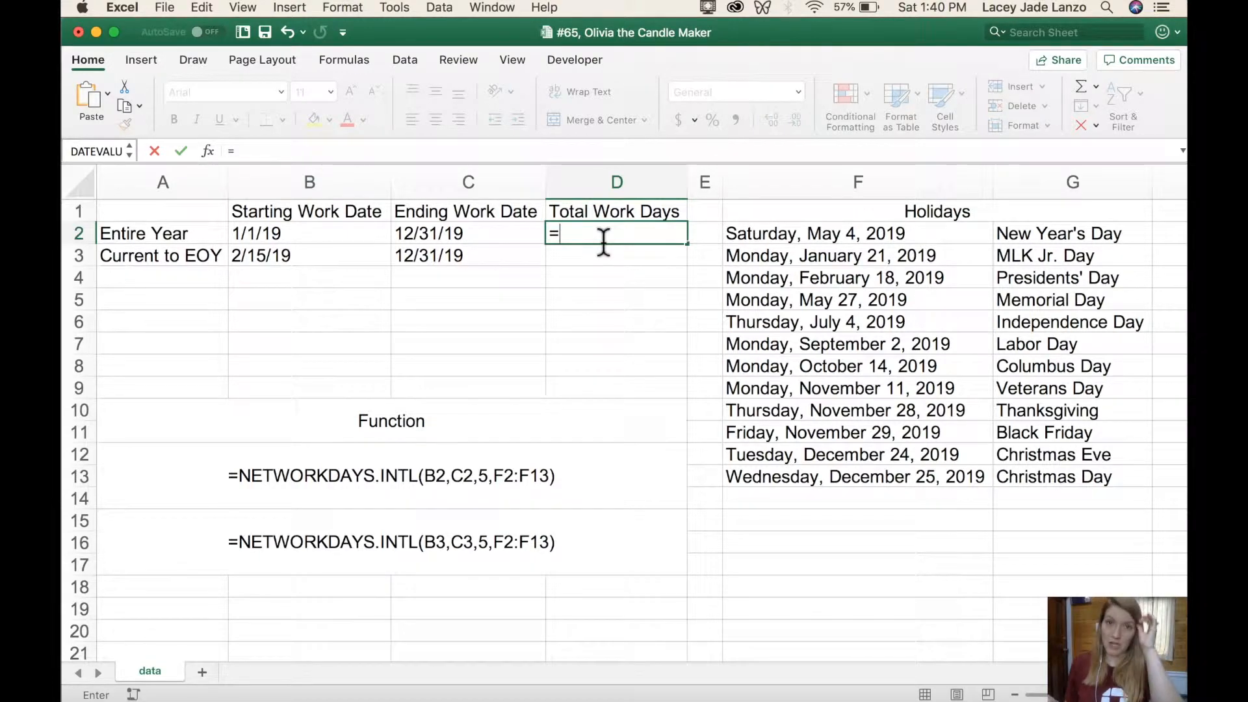
{"action": "type", "text": "netwo"}
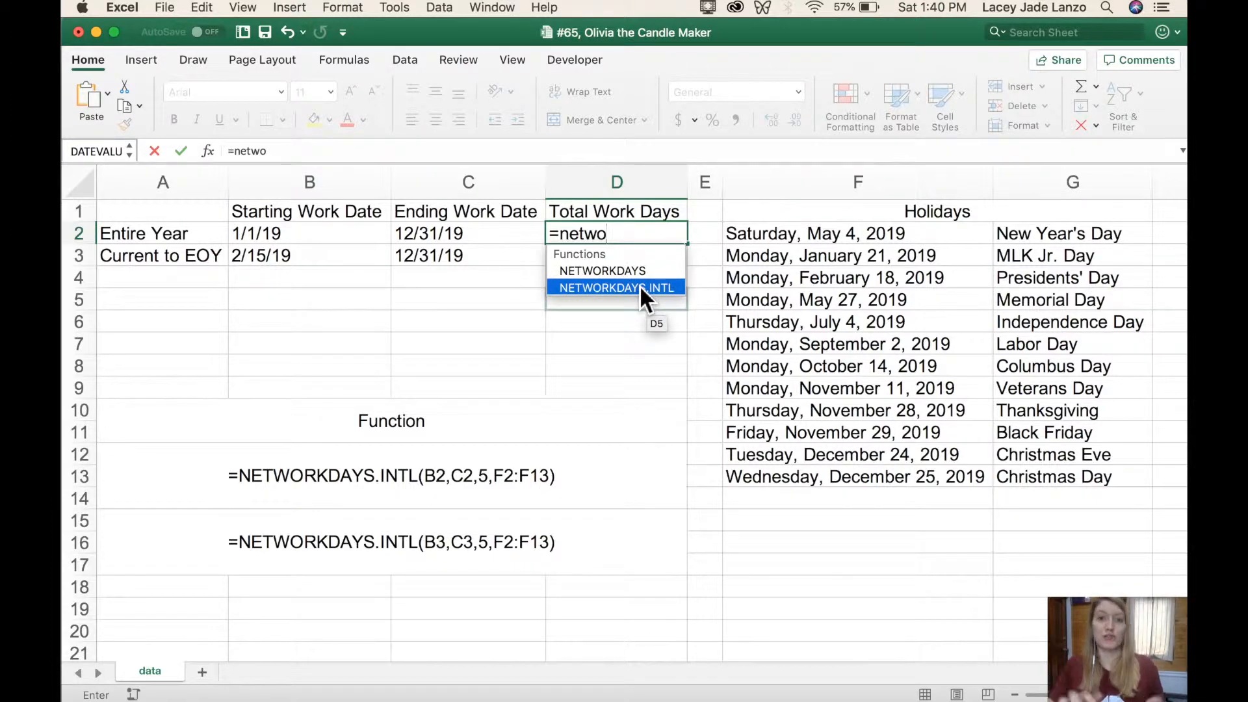
{"action": "double_click", "coordinate": [640, 286]}
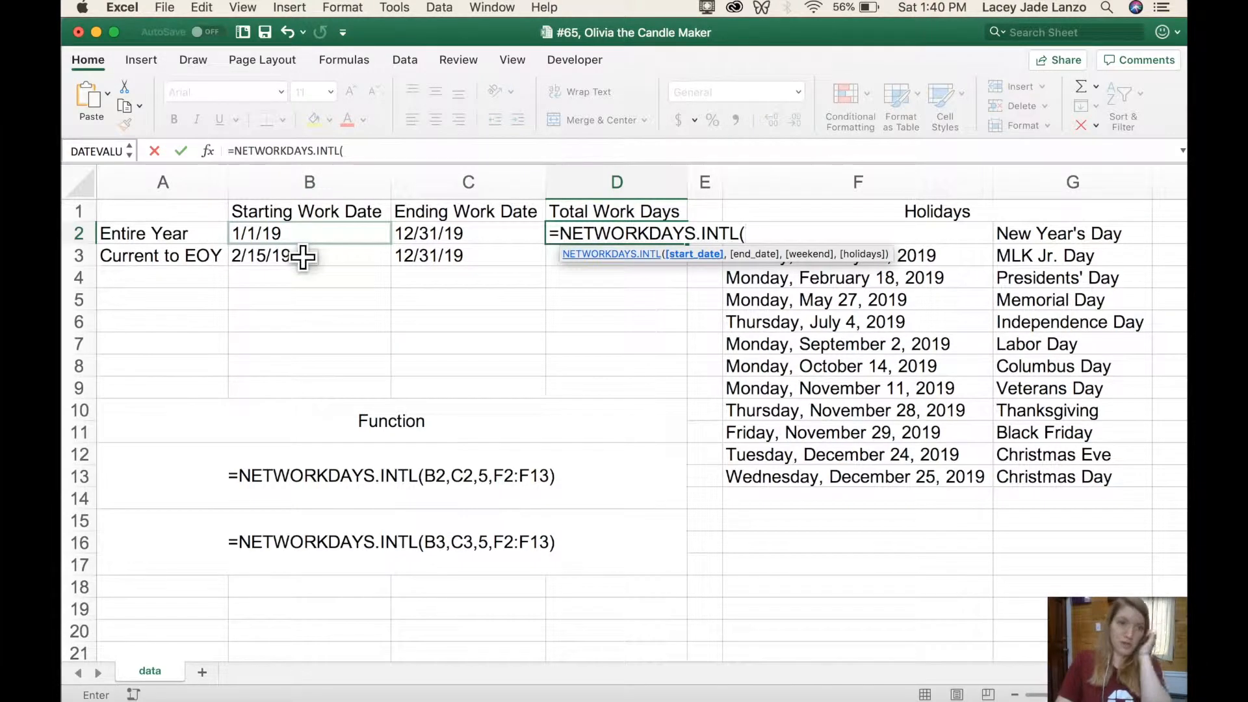
{"action": "left_click", "coordinate": [299, 242]}
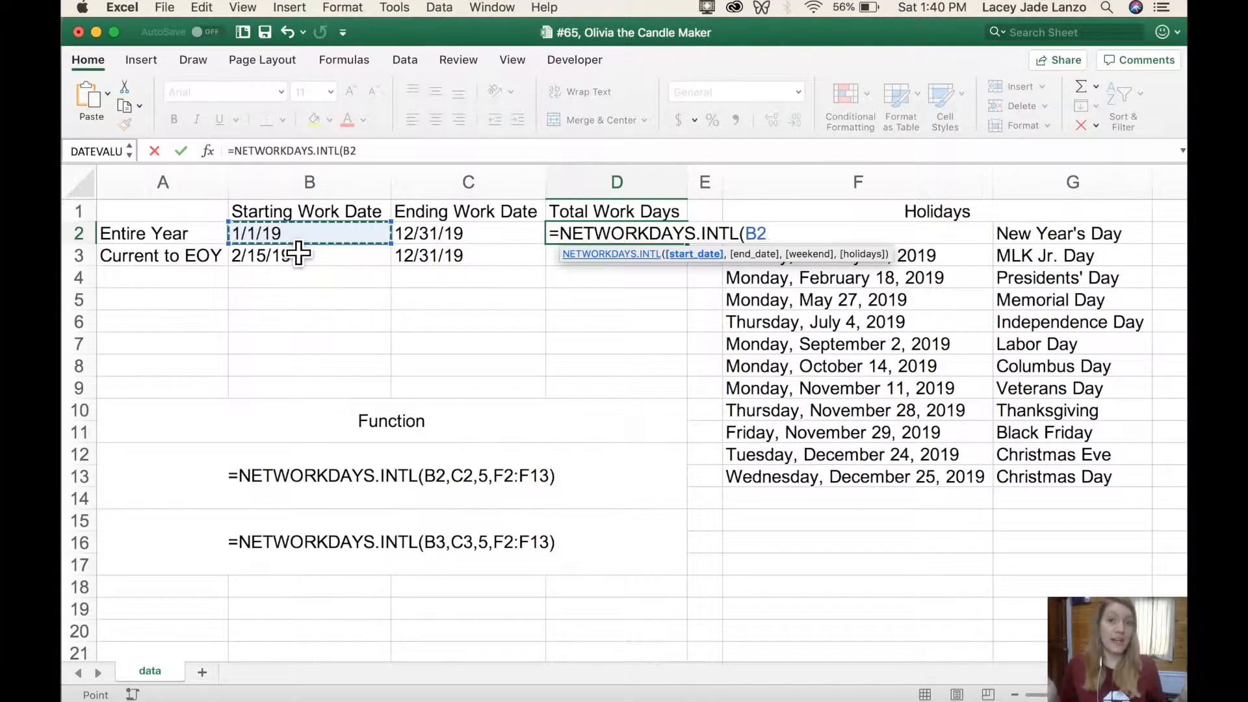
{"action": "type", "text": ","}
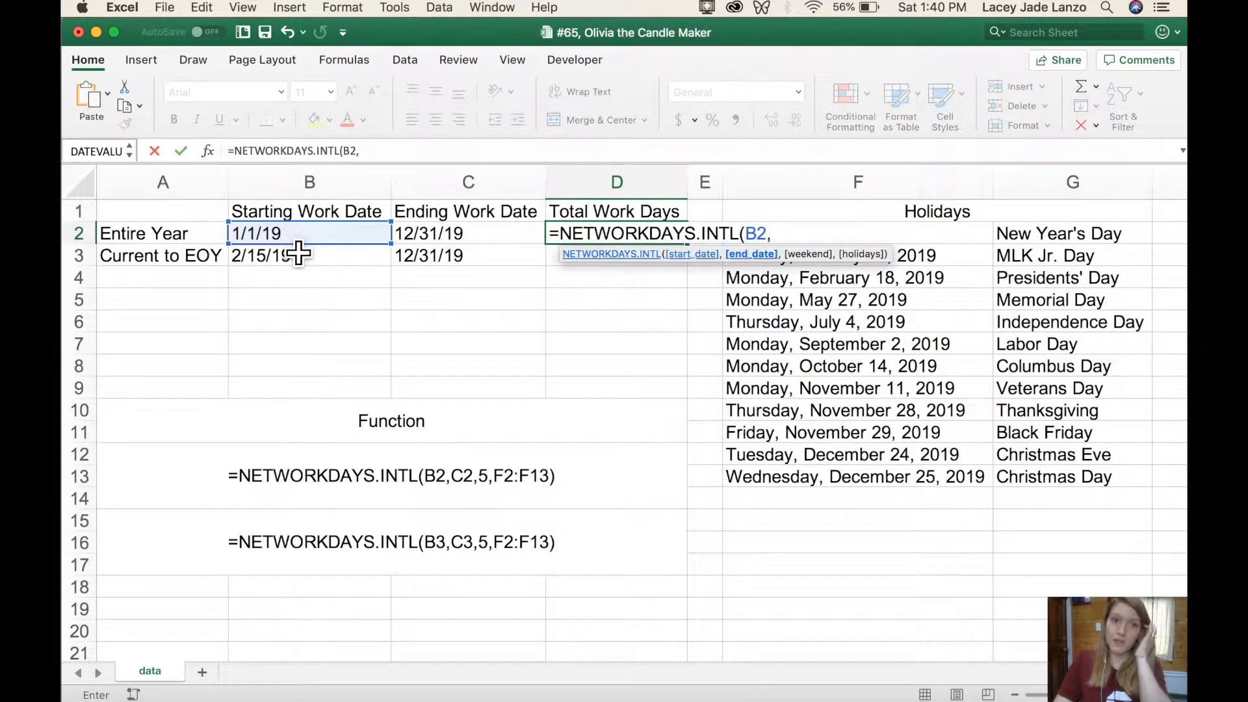
{"action": "left_click", "coordinate": [465, 242]}
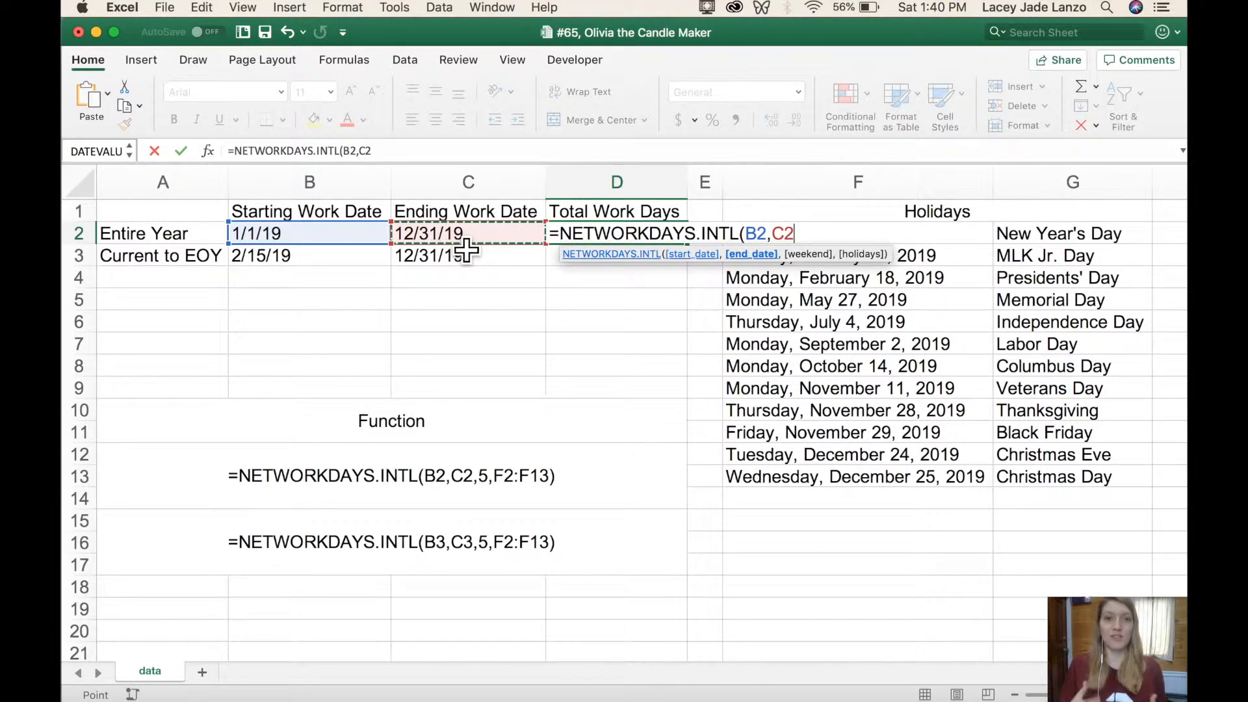
Complete the D2 formula with weekend option 5 (Wednesday, Thursday) and the holiday range F2:F13
{"action": "type", "text": ","}
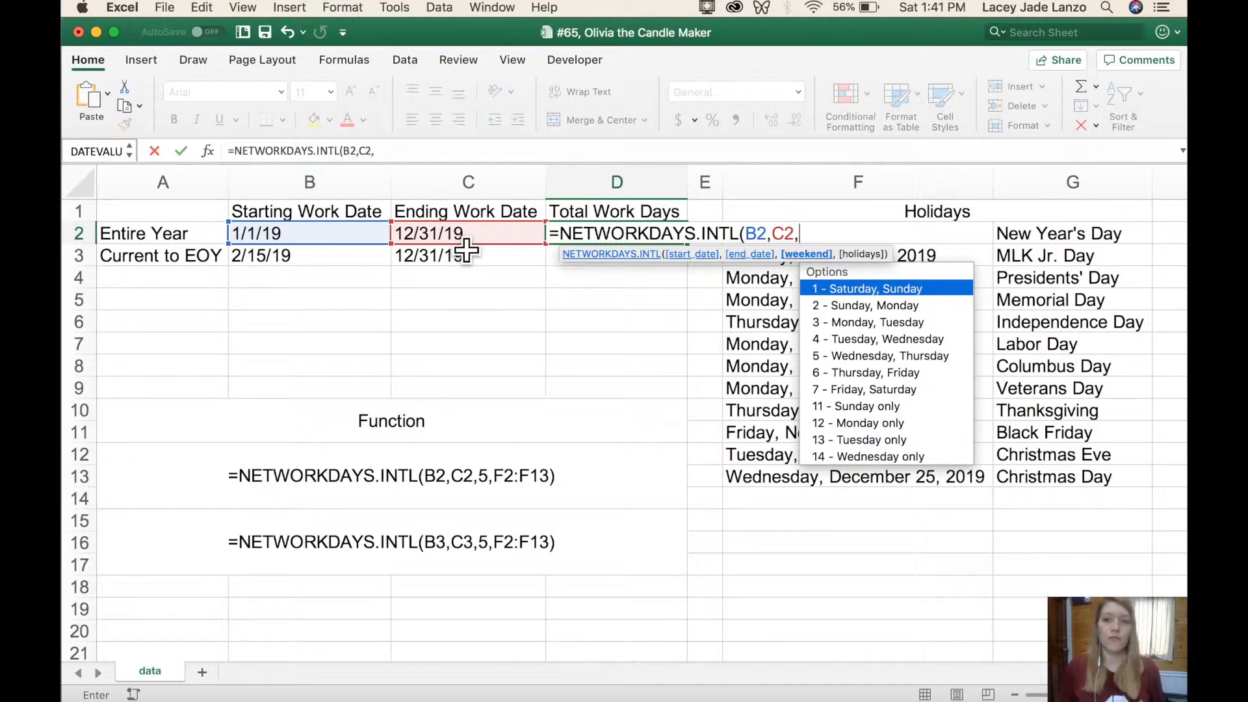
{"action": "scroll", "coordinate": [919, 373], "scroll_direction": "down", "scroll_amount": 3}
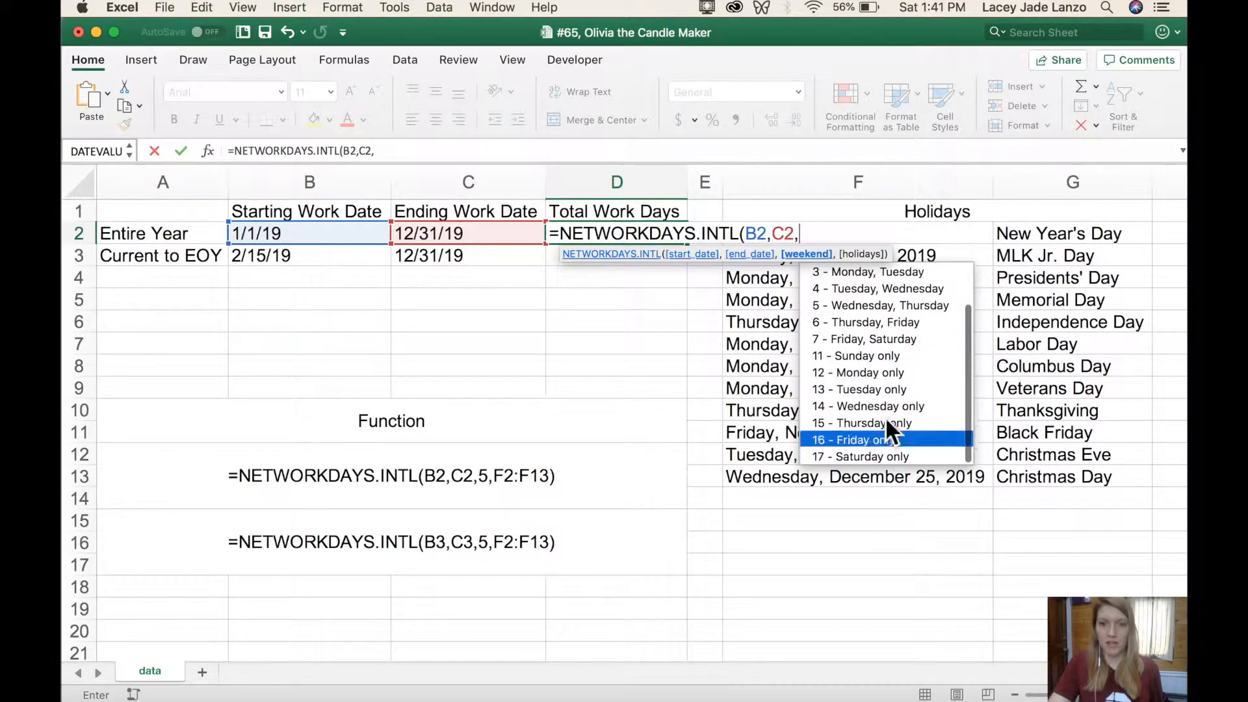
{"action": "scroll", "coordinate": [891, 391], "scroll_direction": "down", "scroll_amount": 2}
{"action": "scroll", "coordinate": [891, 391], "scroll_direction": "up", "scroll_amount": 2}
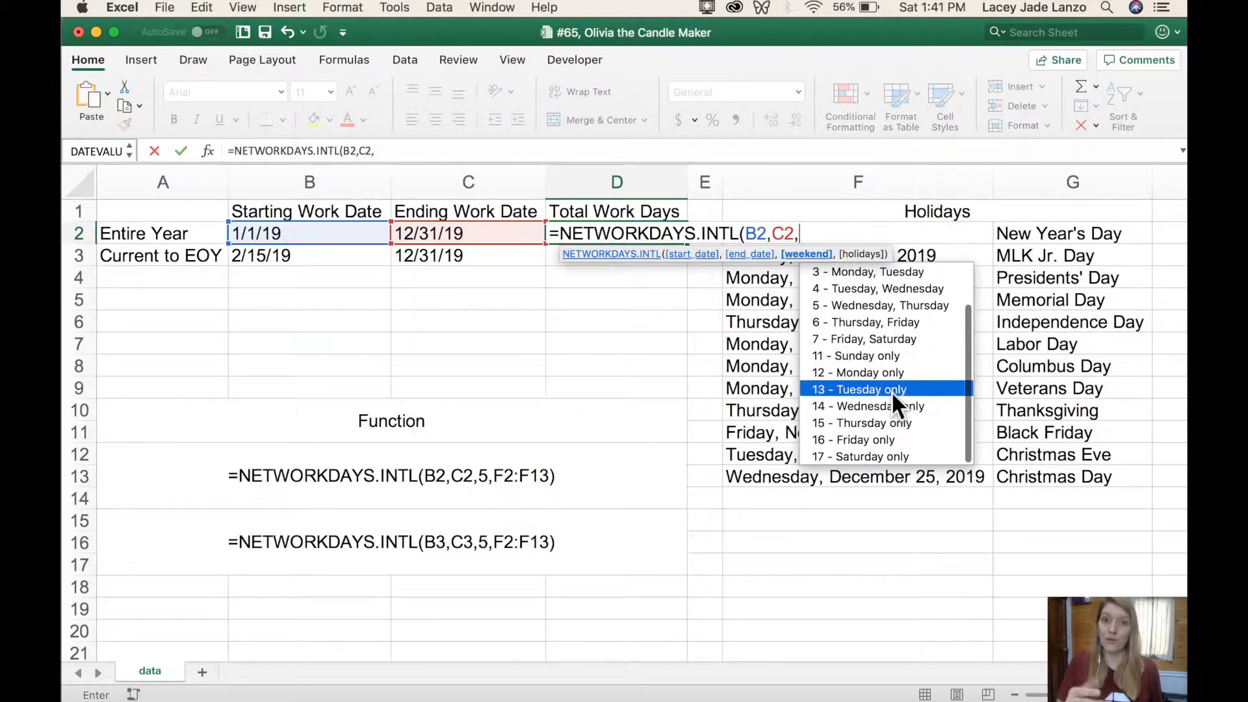
{"action": "scroll", "coordinate": [892, 392], "scroll_direction": "up", "scroll_amount": 3}
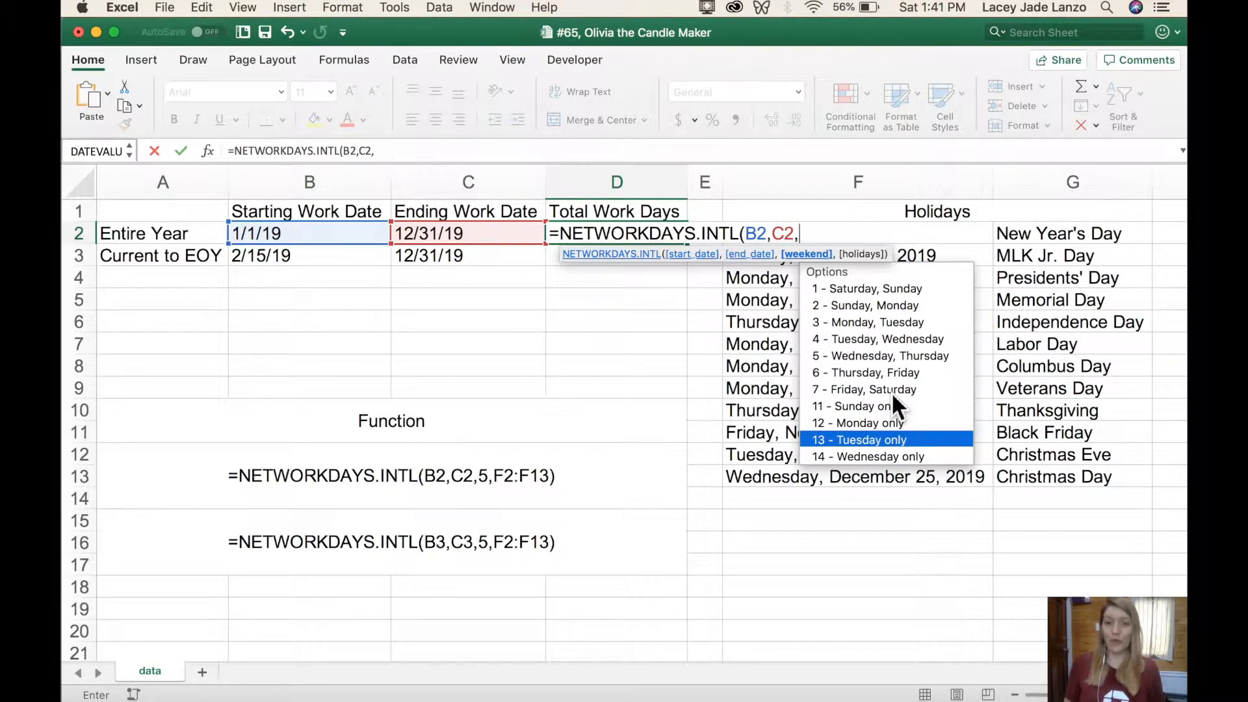
{"action": "double_click", "coordinate": [856, 355]}
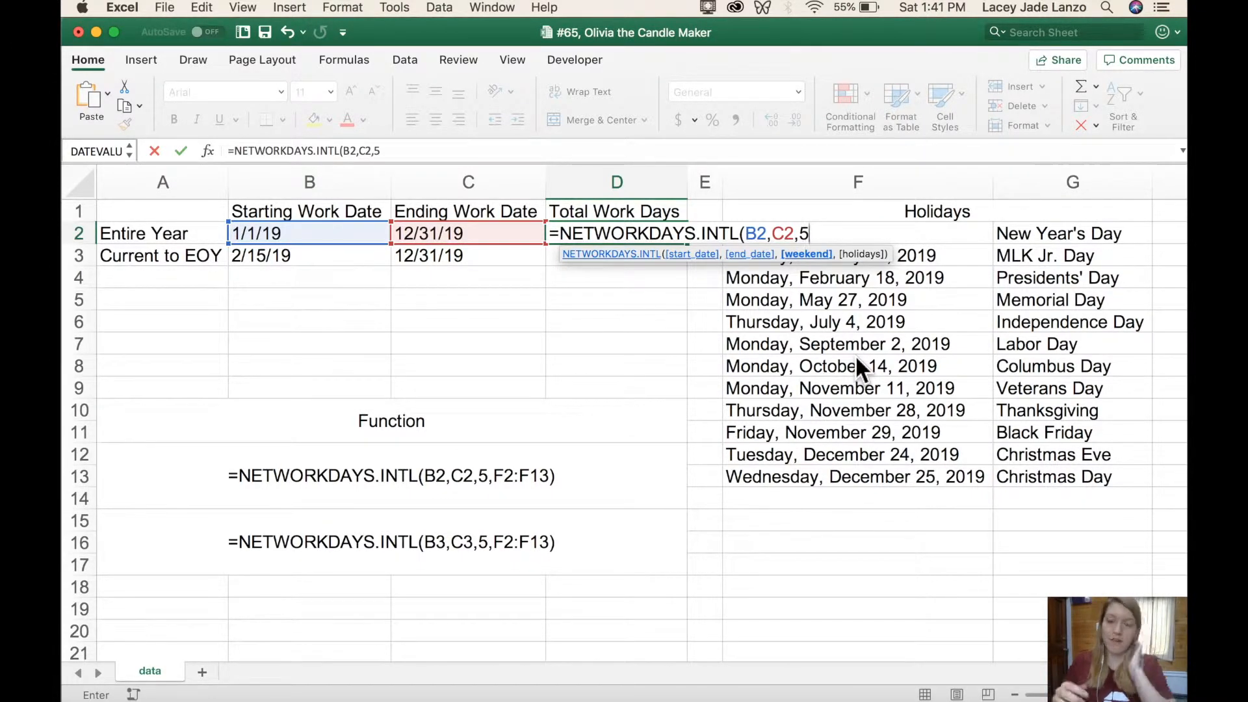
{"action": "type", "text": ","}
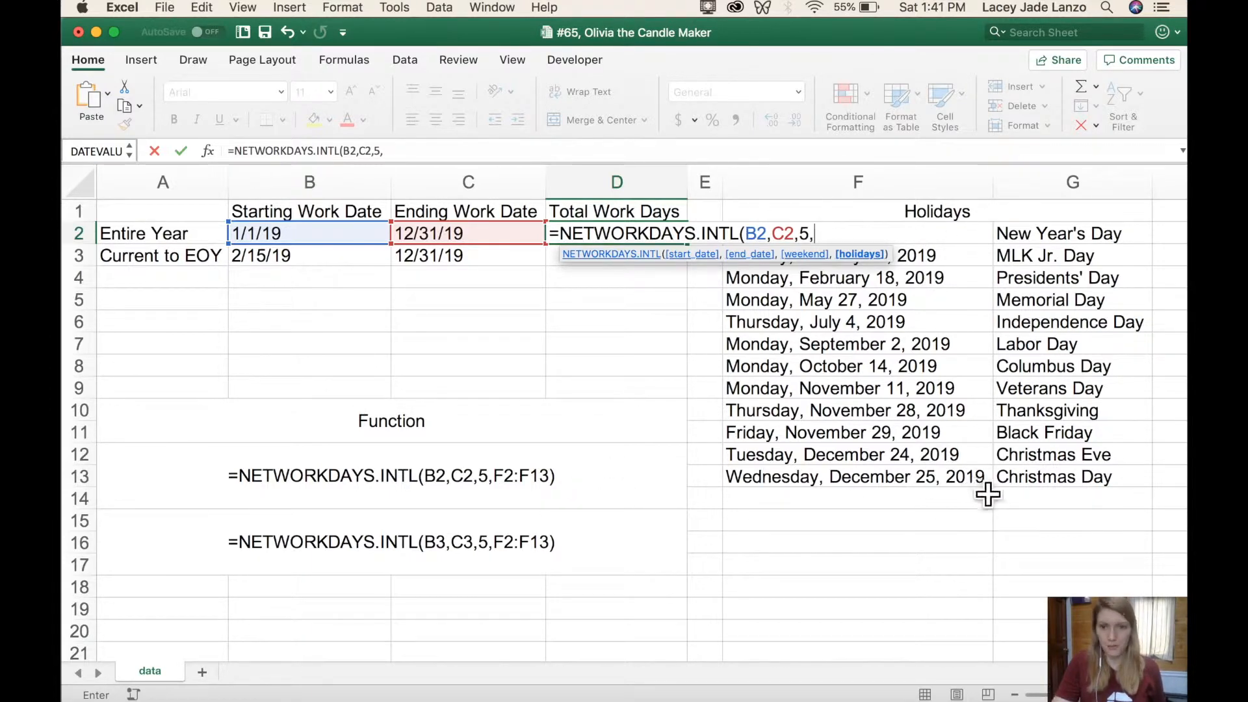
{"action": "left_click_drag", "start_coordinate": [985, 483], "coordinate": [986, 258]}
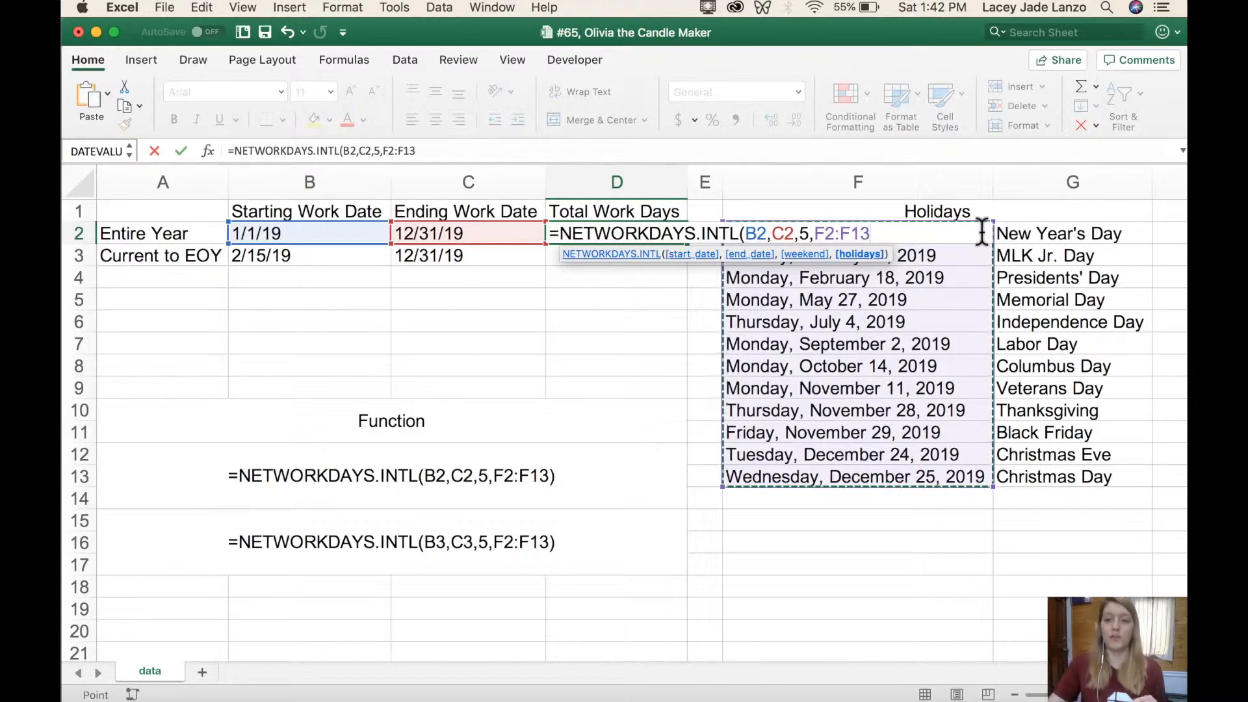
{"action": "key", "text": "Return"}
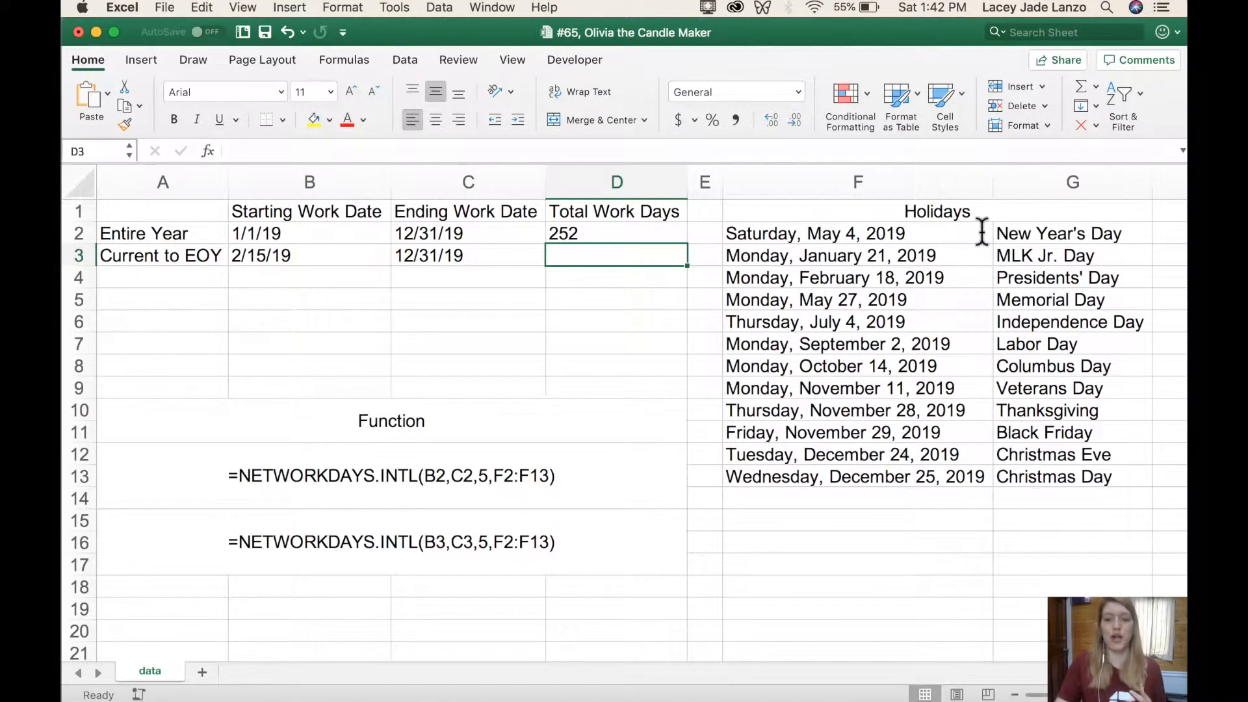
{"action": "key", "text": "Up"}
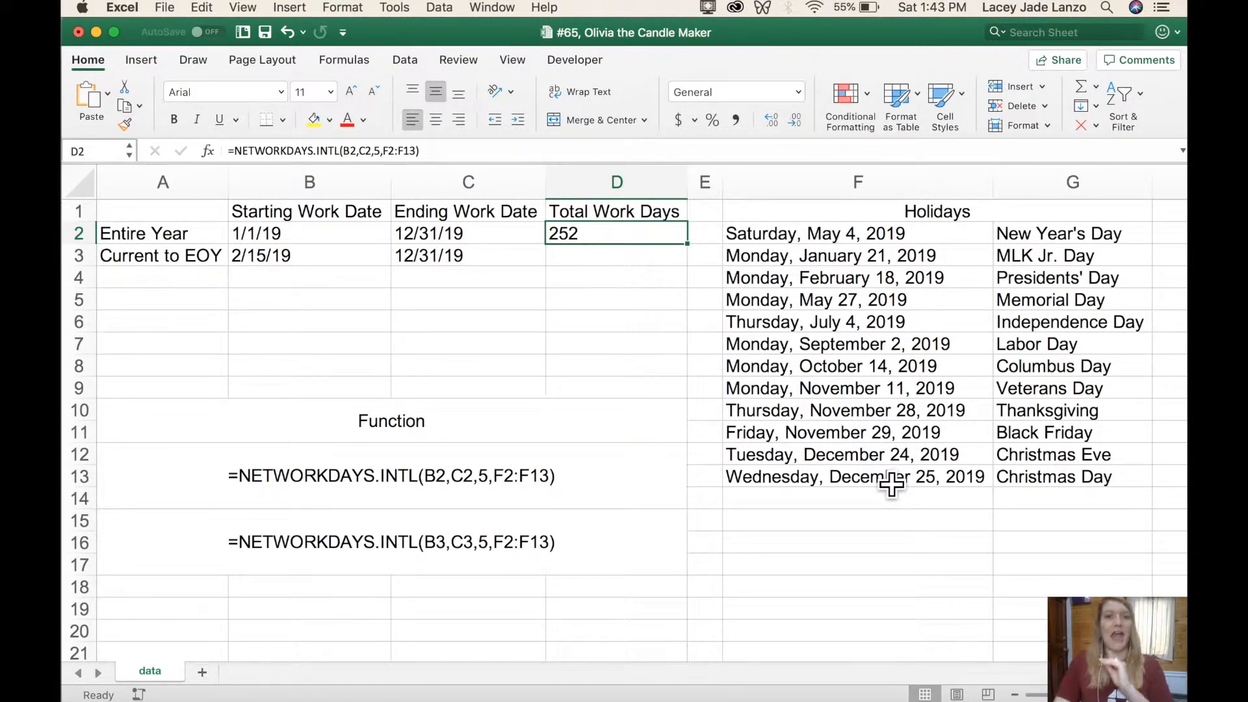
{"action": "left_click", "coordinate": [540, 502]}
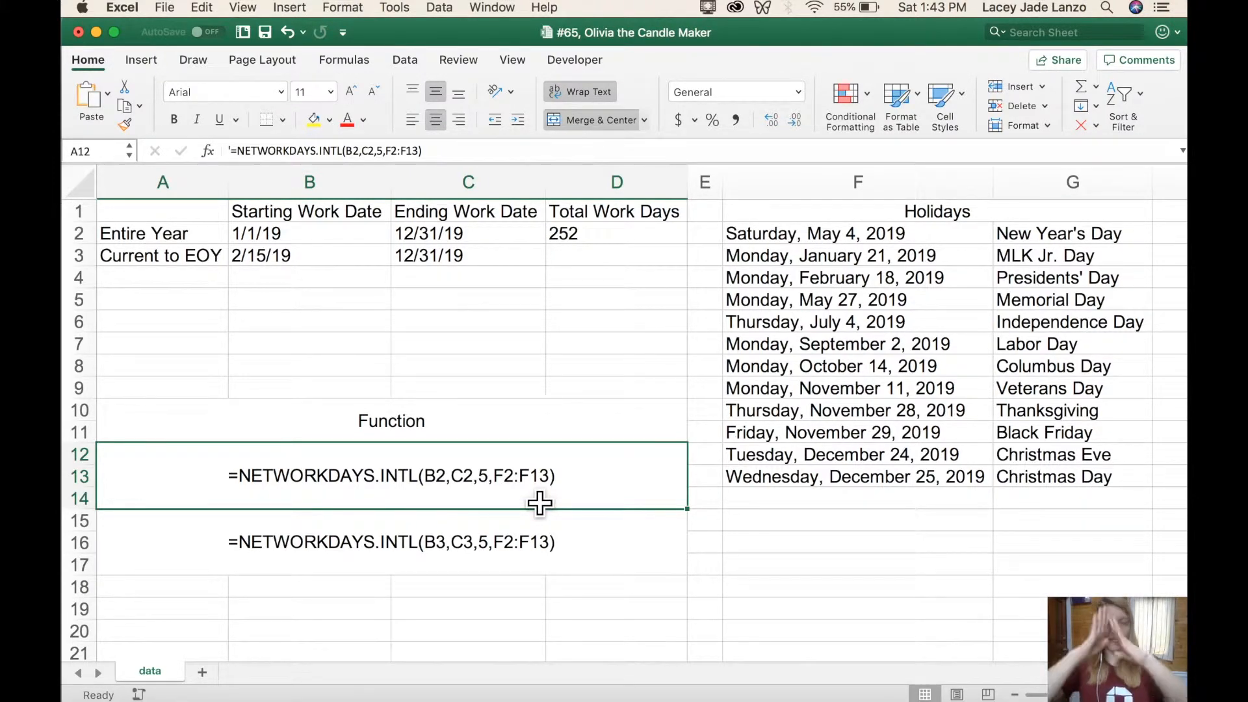
{"action": "left_click", "coordinate": [563, 537]}
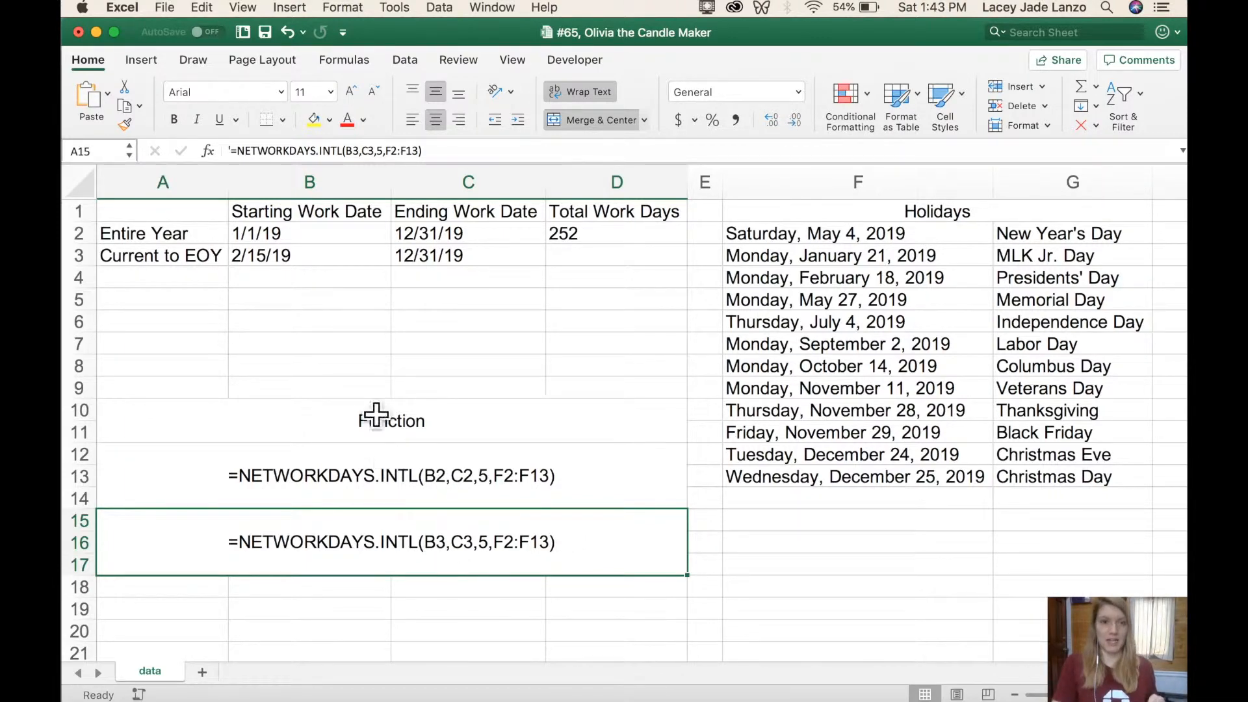
{"action": "left_click_drag", "start_coordinate": [301, 236], "coordinate": [306, 270]}
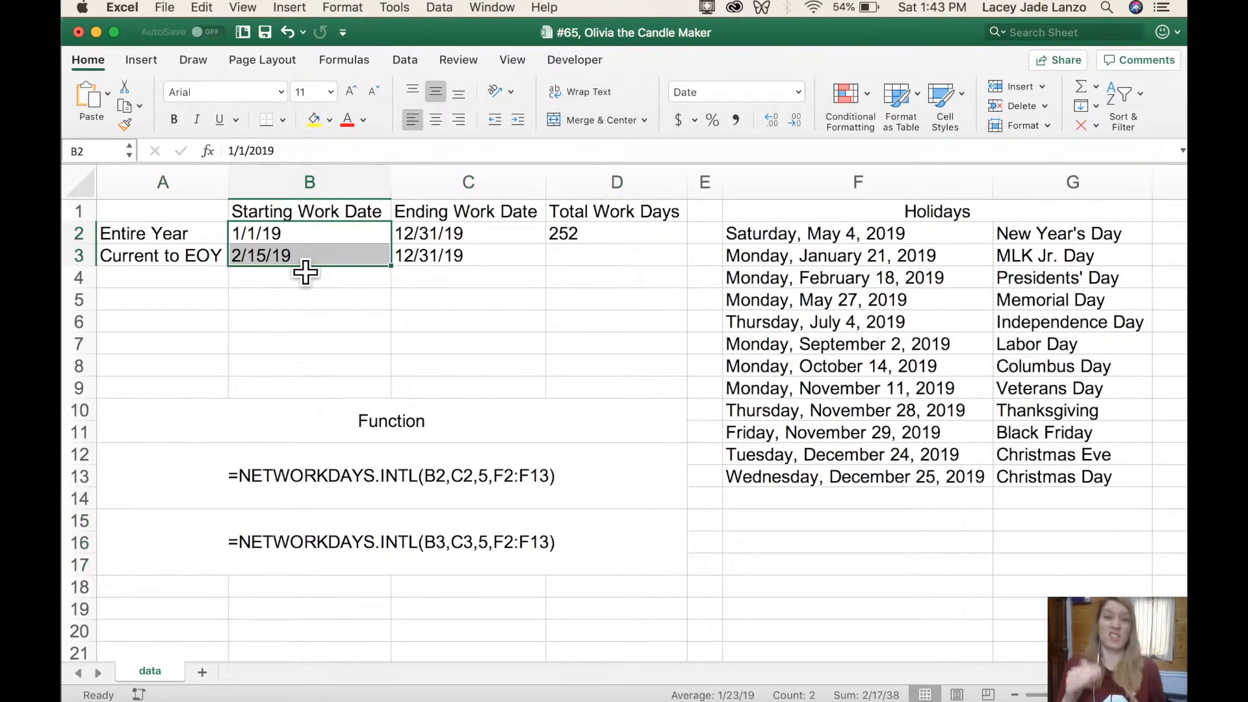
Start a NETWORKDAYS.INTL formula in D3 with B3 as the start date and C3 as the end date
{"action": "left_click", "coordinate": [618, 261]}
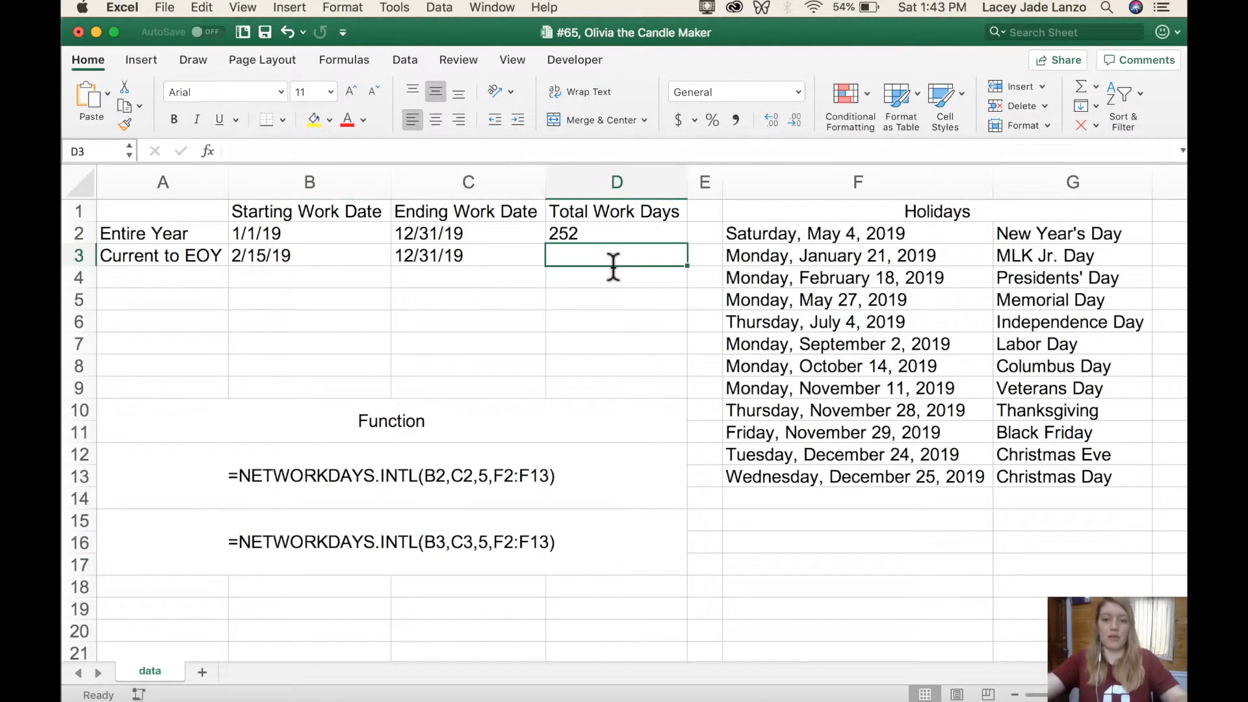
{"action": "type", "text": "=net"}
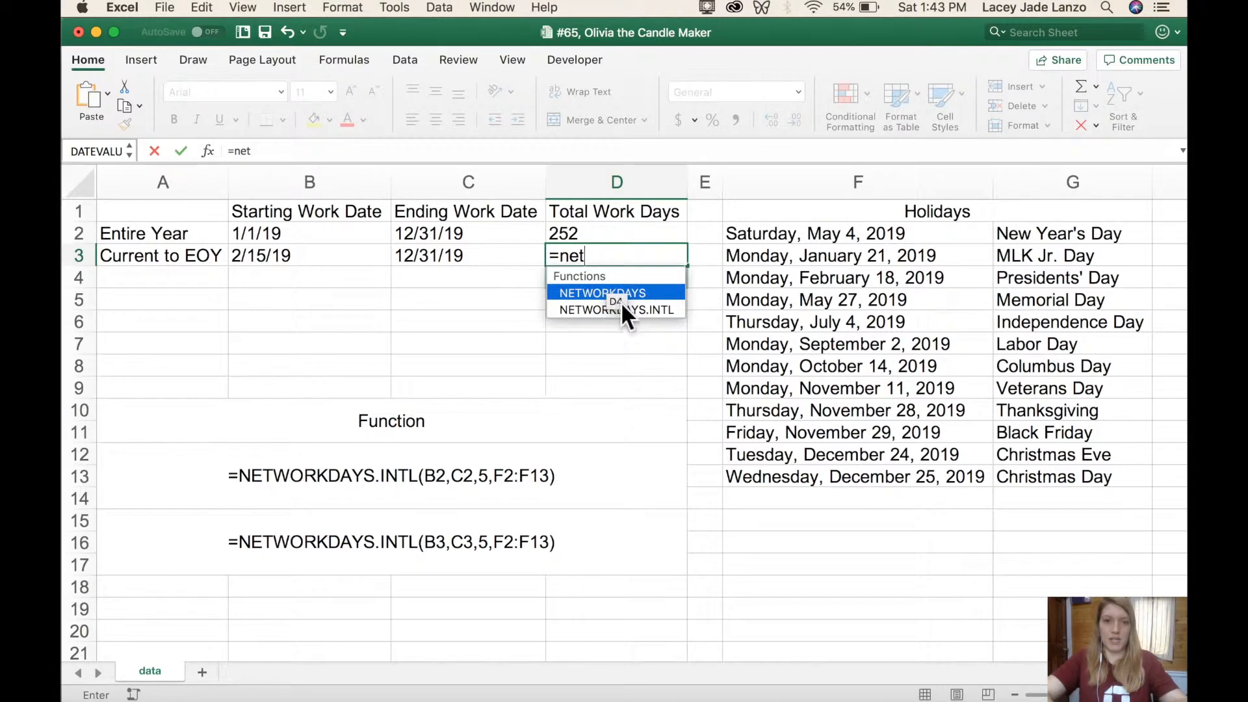
{"action": "double_click", "coordinate": [625, 309]}
{"action": "left_click", "coordinate": [333, 262]}
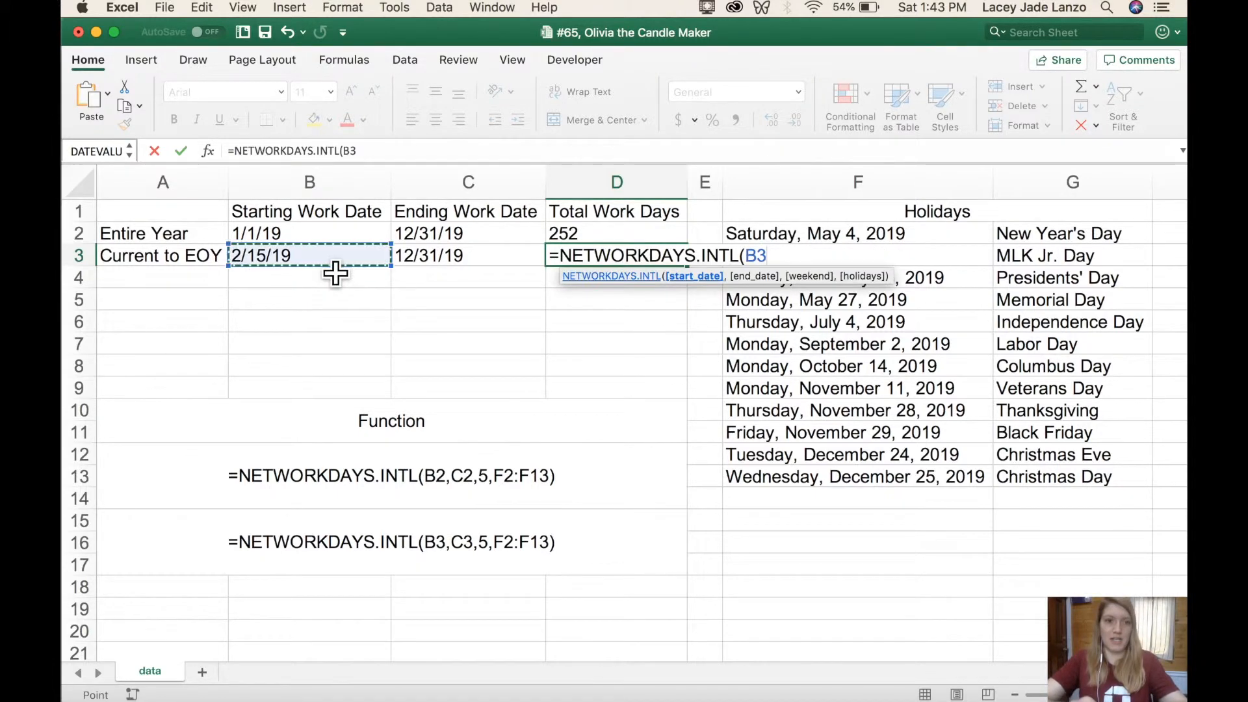
{"action": "type", "text": ","}
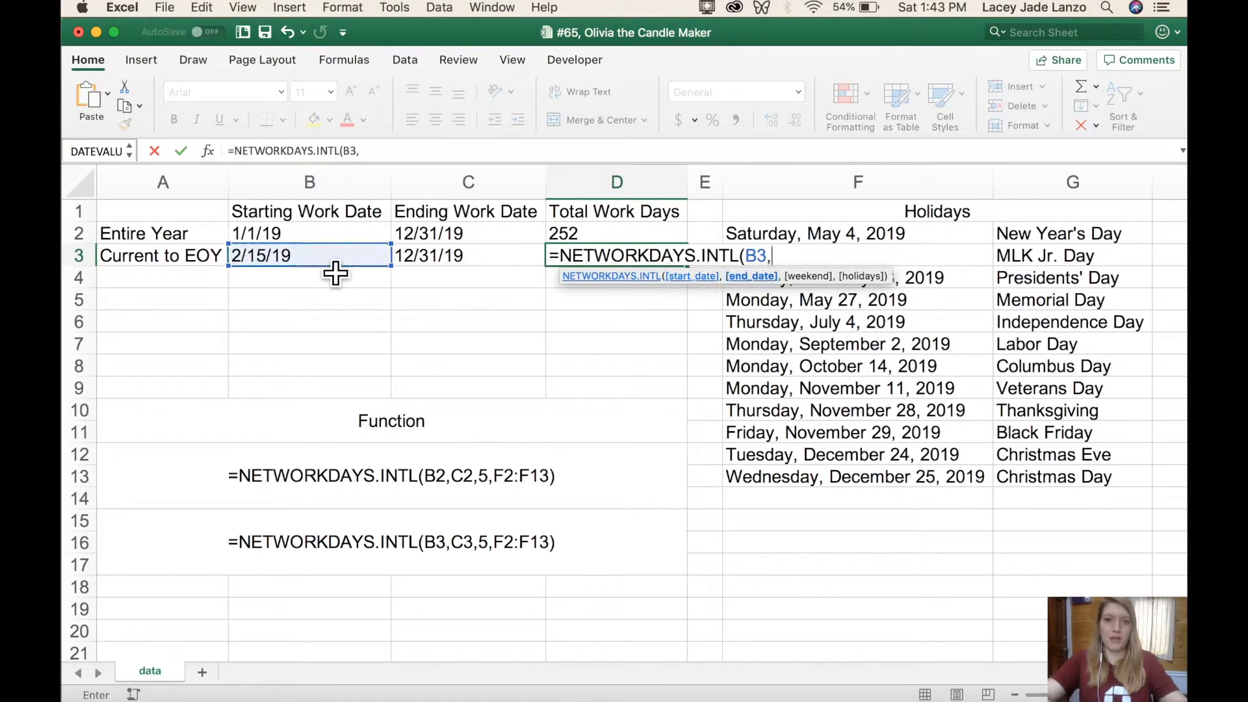
{"action": "left_click", "coordinate": [457, 272]}
Complete the D3 formula with weekend code 5 and the holiday dates in F2:F13
{"action": "type", "text": ","}
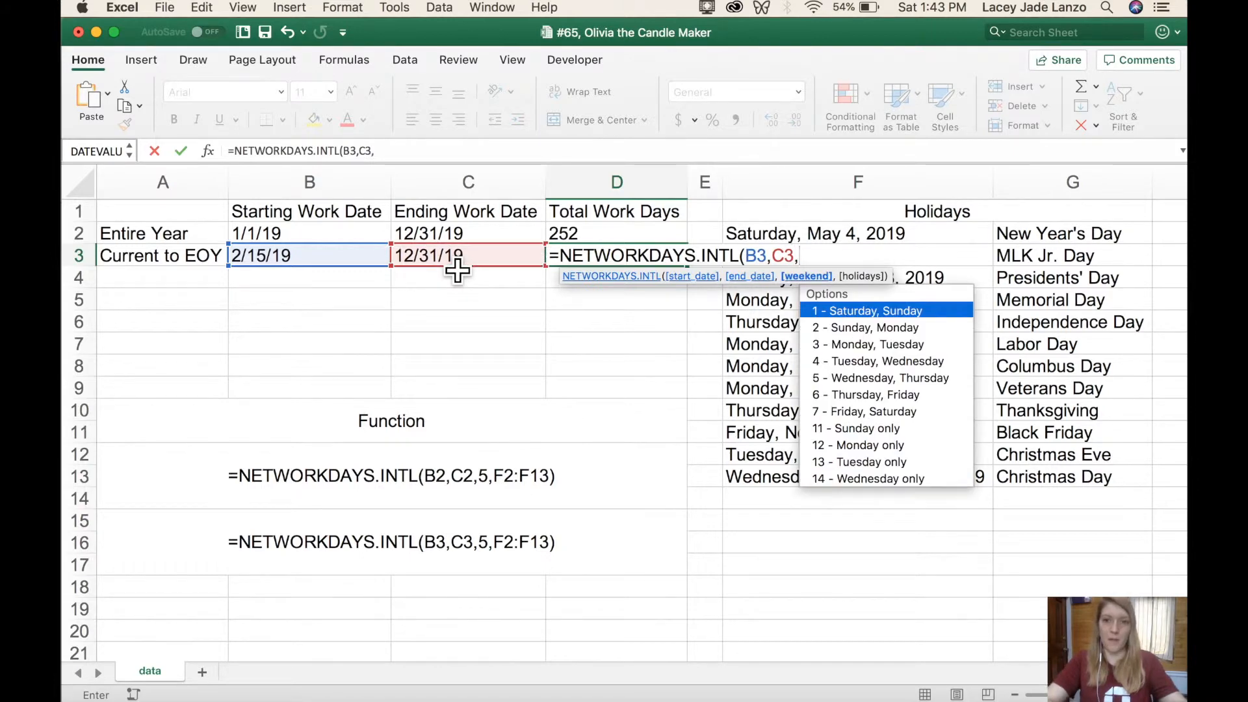
{"action": "type", "text": "5"}
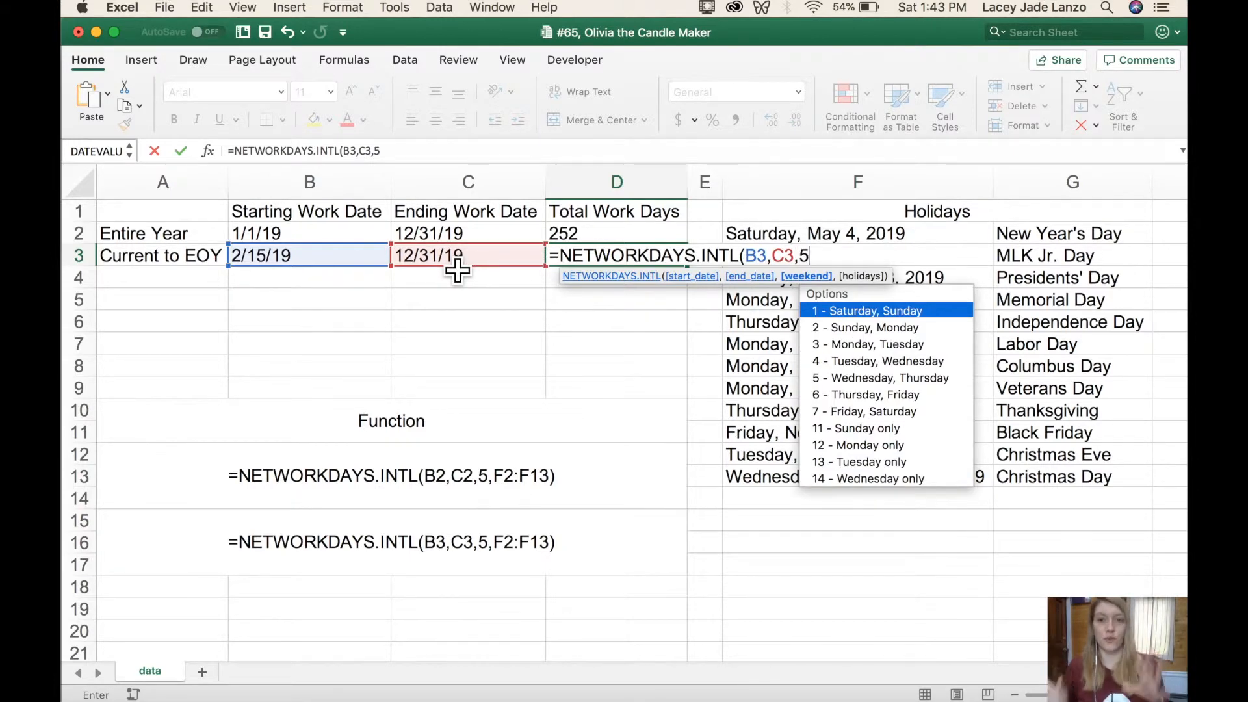
{"action": "type", "text": ","}
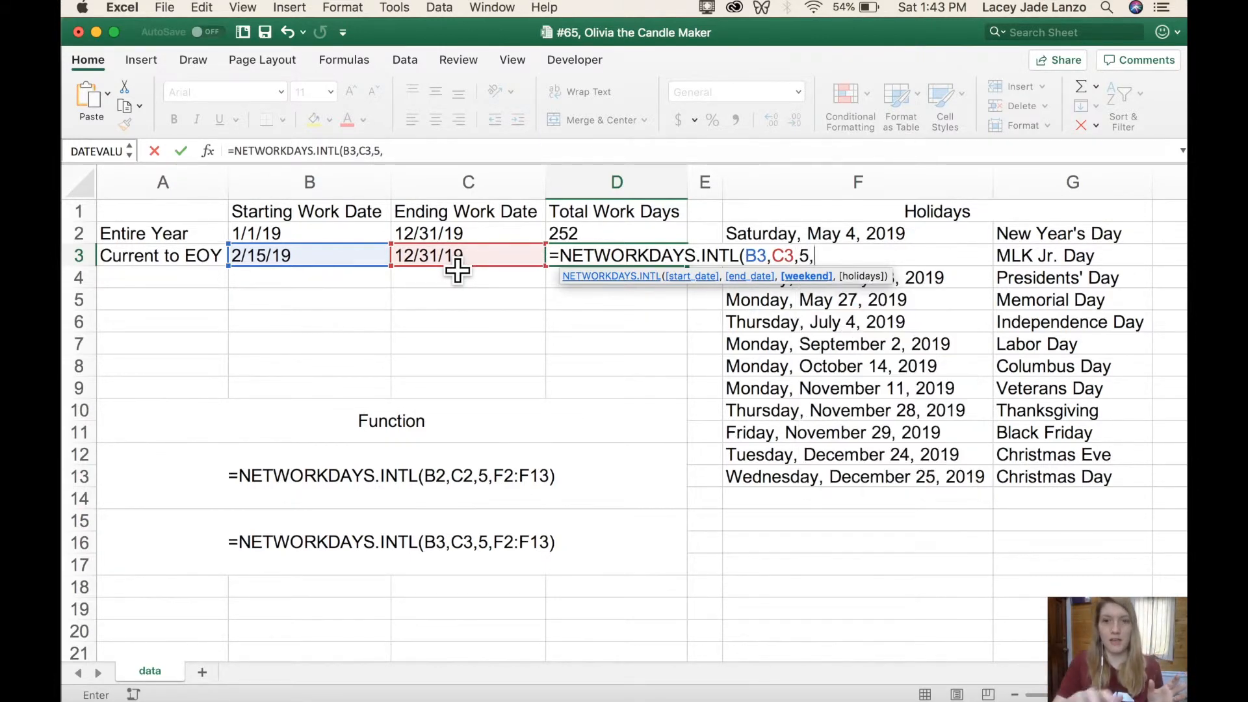
{"action": "left_click_drag", "start_coordinate": [975, 235], "coordinate": [965, 496]}
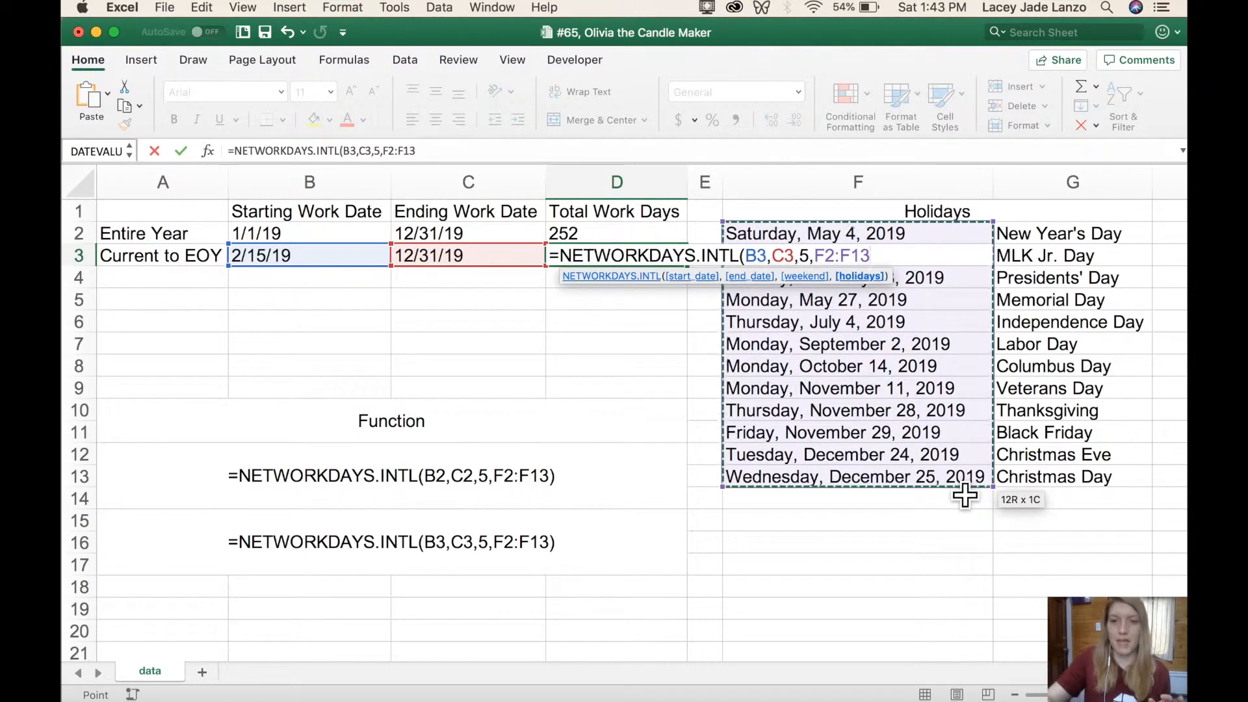
{"action": "type", "text": ")"}
{"action": "key", "text": "Return"}
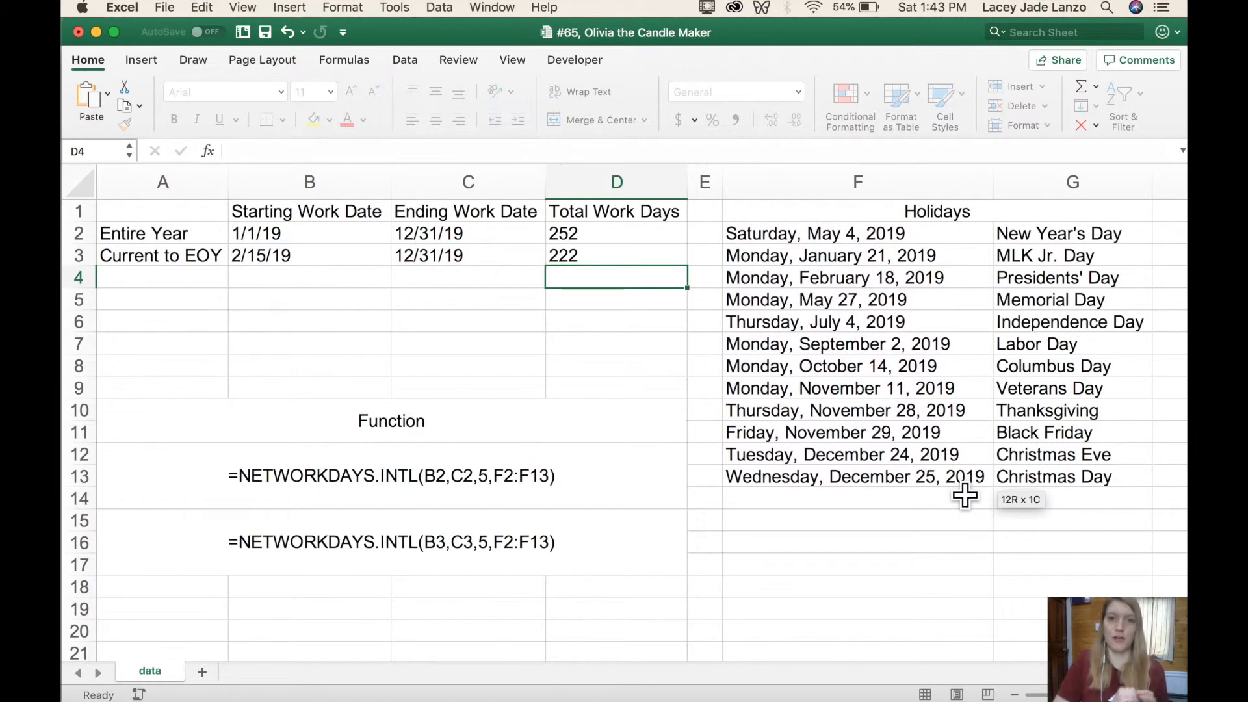